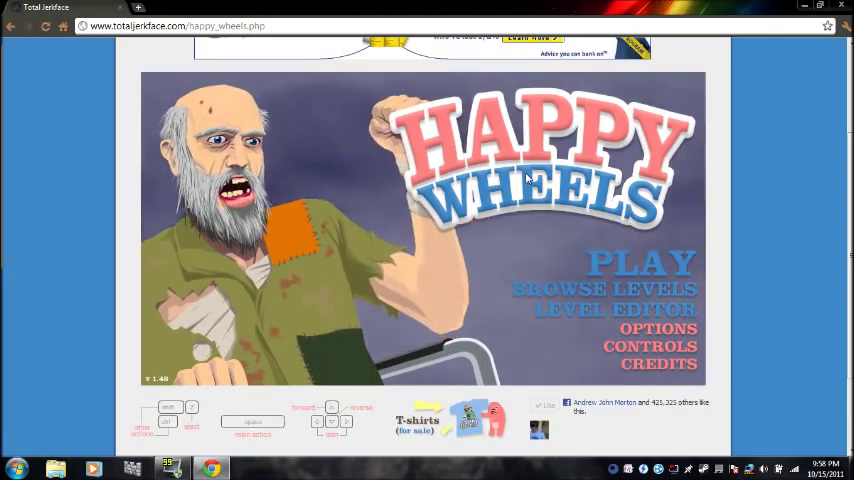
Open Featured Levels and start The Combine 2.1.
{"action": "left_click", "coordinate": [172, 27]}
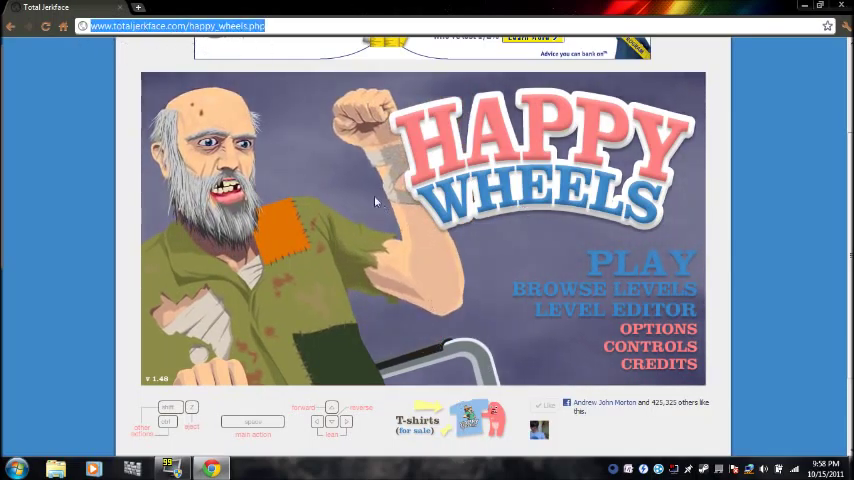
{"action": "left_click", "coordinate": [616, 263]}
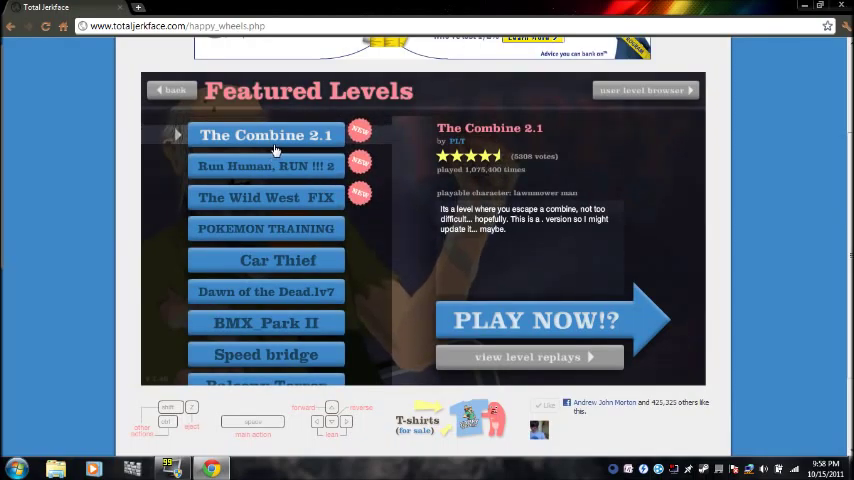
{"action": "left_click", "coordinate": [510, 326]}
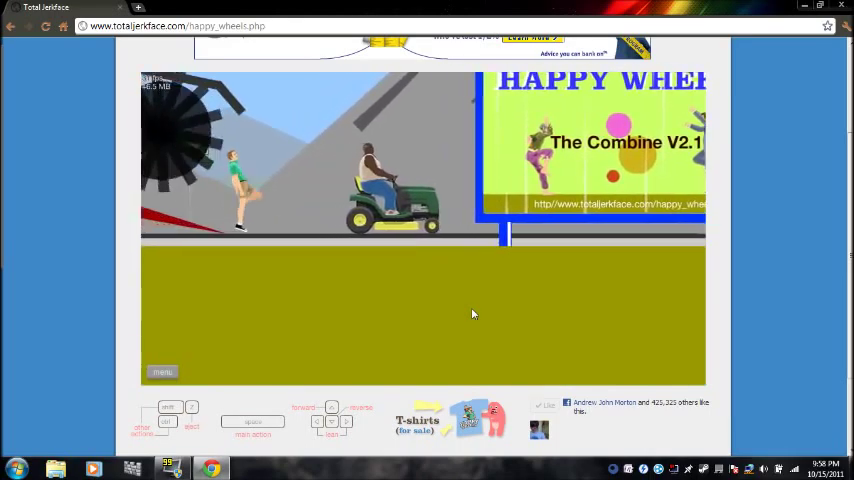
Drive the lawnmower man to The Combine 2.1 finish in 19.40 seconds and give five stars.
{"action": "key", "text": "Up"}
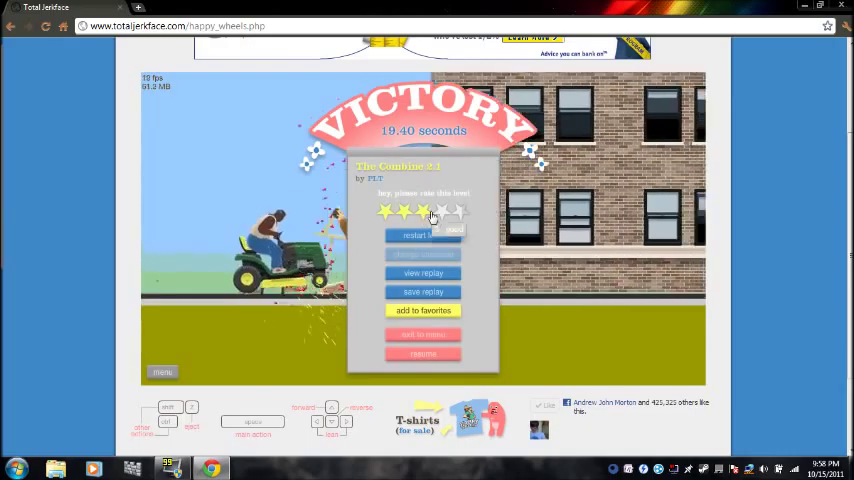
{"action": "left_click", "coordinate": [458, 214]}
{"action": "left_click", "coordinate": [436, 252]}
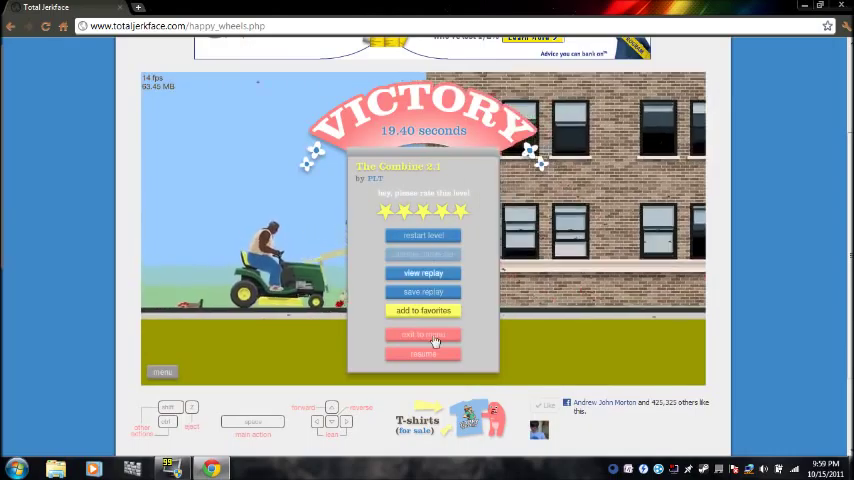
{"action": "scroll", "coordinate": [800, 169], "scroll_direction": "up", "scroll_amount": 3}
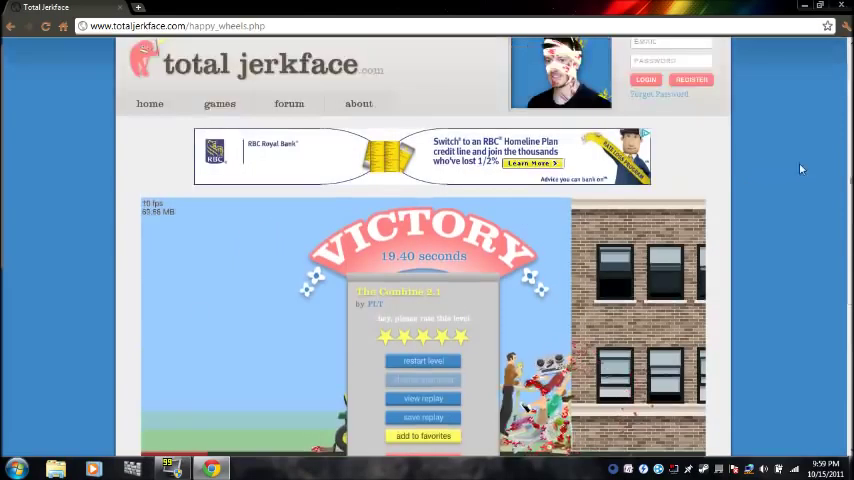
{"action": "scroll", "coordinate": [800, 169], "scroll_direction": "up", "scroll_amount": 1}
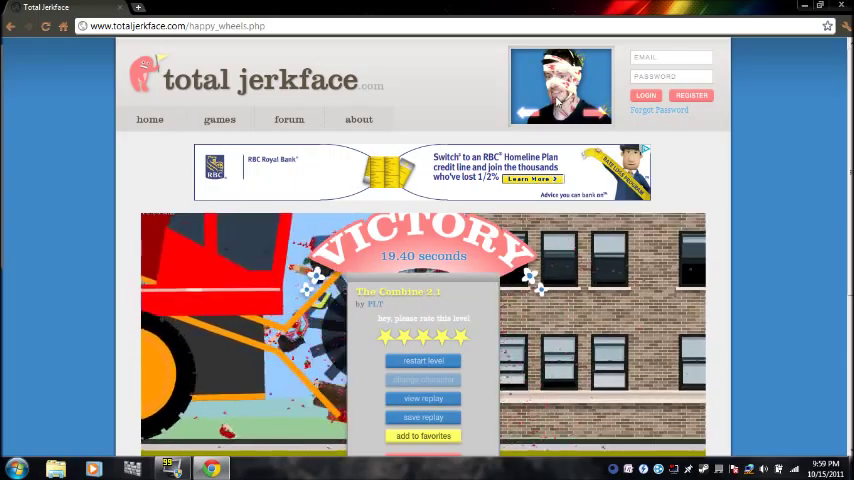
{"action": "scroll", "coordinate": [549, 110], "scroll_direction": "down", "scroll_amount": 2}
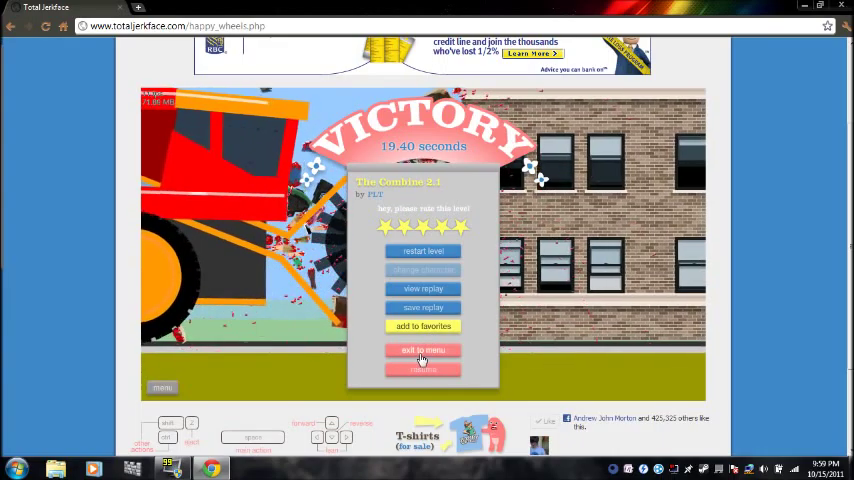
Exit the finished level and select Gut Bus Extreme! from Featured Levels.
{"action": "left_click", "coordinate": [423, 350]}
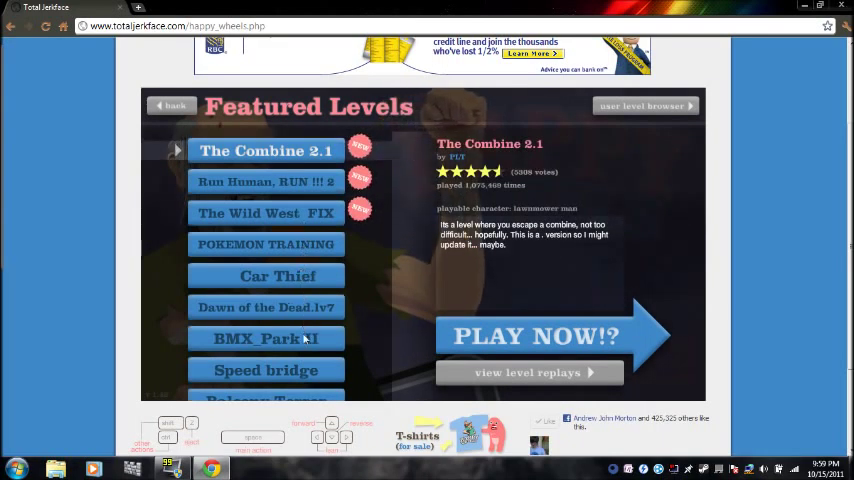
{"action": "scroll", "coordinate": [305, 339], "scroll_direction": "down", "scroll_amount": 1}
{"action": "scroll", "coordinate": [280, 368], "scroll_direction": "down", "scroll_amount": 2}
{"action": "scroll", "coordinate": [280, 368], "scroll_direction": "down", "scroll_amount": 3}
{"action": "scroll", "coordinate": [276, 354], "scroll_direction": "down", "scroll_amount": 3}
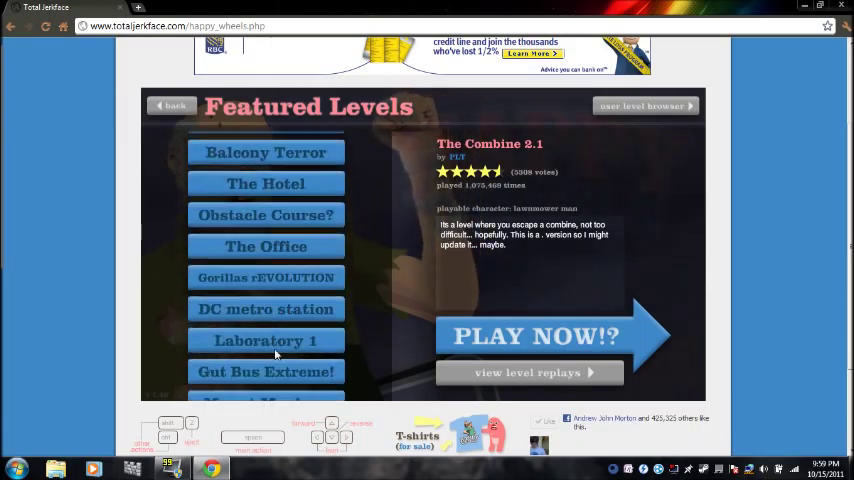
{"action": "scroll", "coordinate": [277, 340], "scroll_direction": "down", "scroll_amount": 2}
{"action": "scroll", "coordinate": [278, 310], "scroll_direction": "down", "scroll_amount": 1}
{"action": "left_click", "coordinate": [280, 272]}
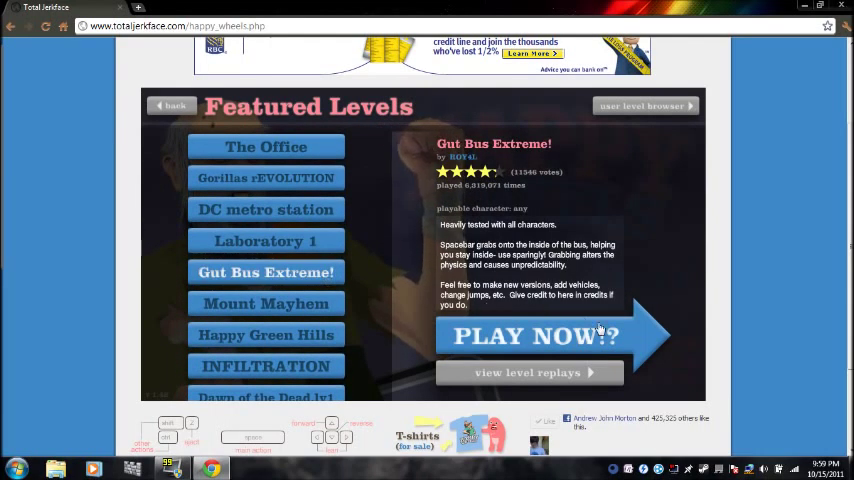
Start Gut Bus Extreme! as the mobility-scooter rider and ride to the checkered flag.
{"action": "left_click", "coordinate": [576, 333]}
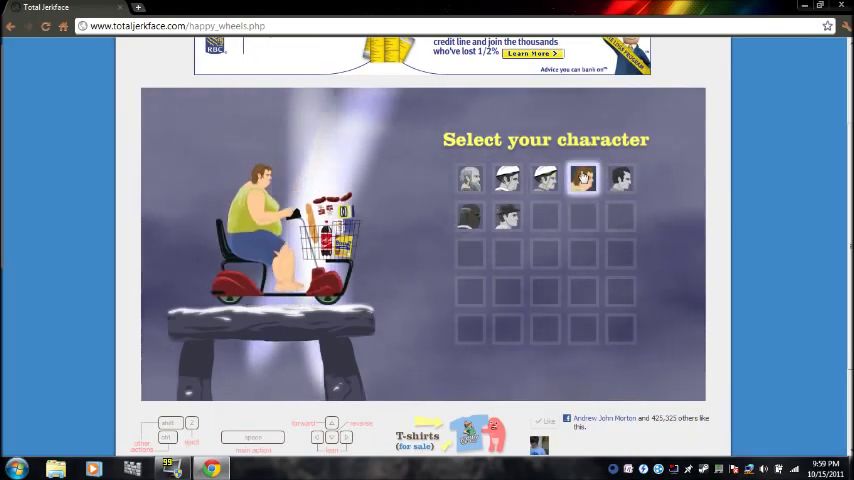
{"action": "left_click", "coordinate": [583, 177]}
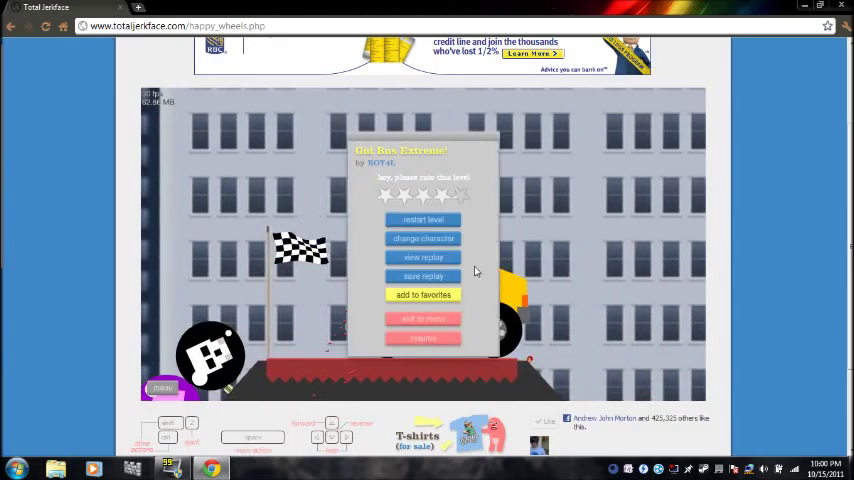
Switch to the wheelchair guy and replay Gut Bus Extreme! until he crashes on the ramp.
{"action": "left_click", "coordinate": [425, 239]}
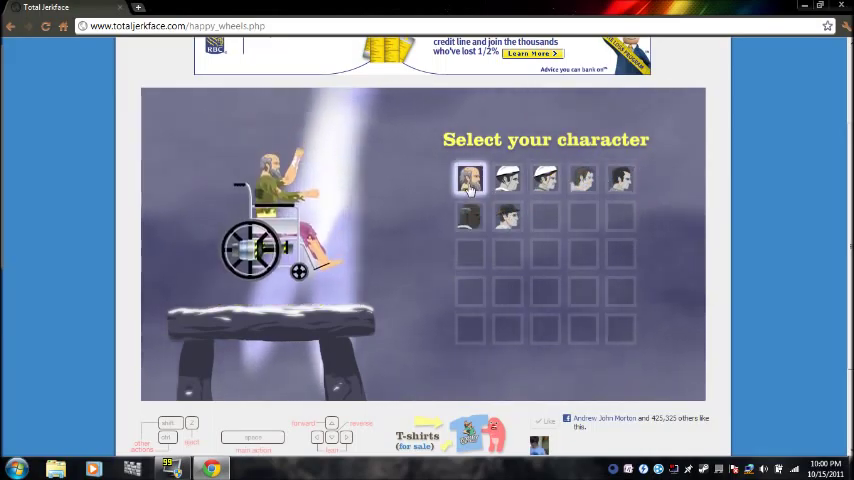
{"action": "left_click", "coordinate": [540, 181]}
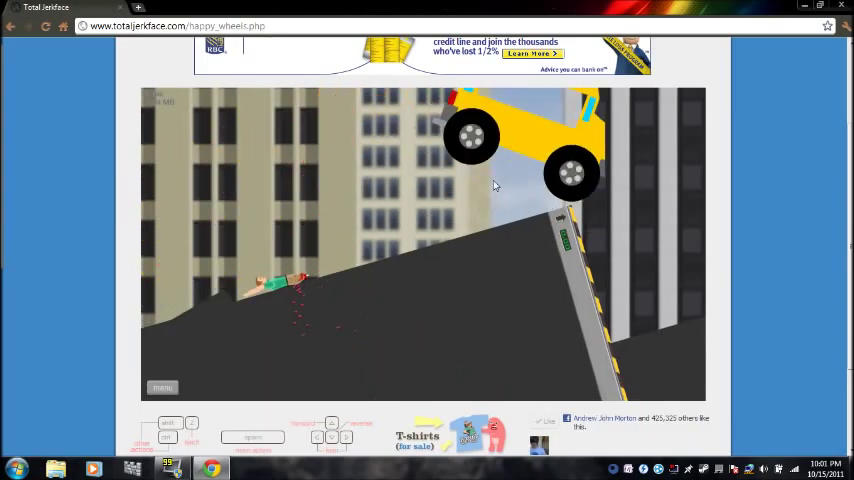
Pause and replay Gut Bus Extreme! as the lawnmower man, driving up the wall.
{"action": "key", "text": "Escape"}
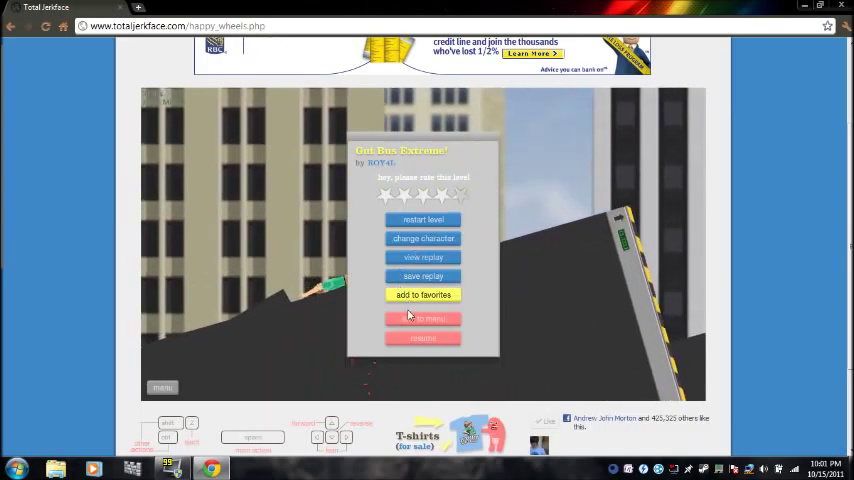
{"action": "left_click", "coordinate": [414, 240]}
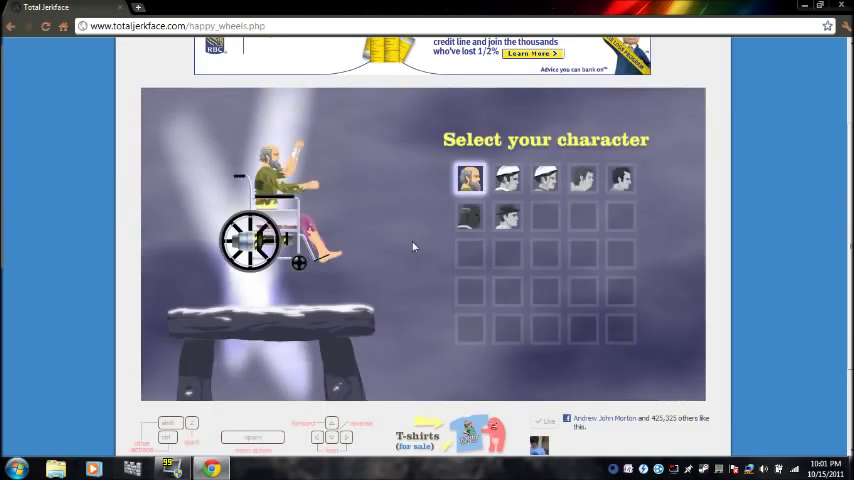
{"action": "left_click", "coordinate": [470, 225]}
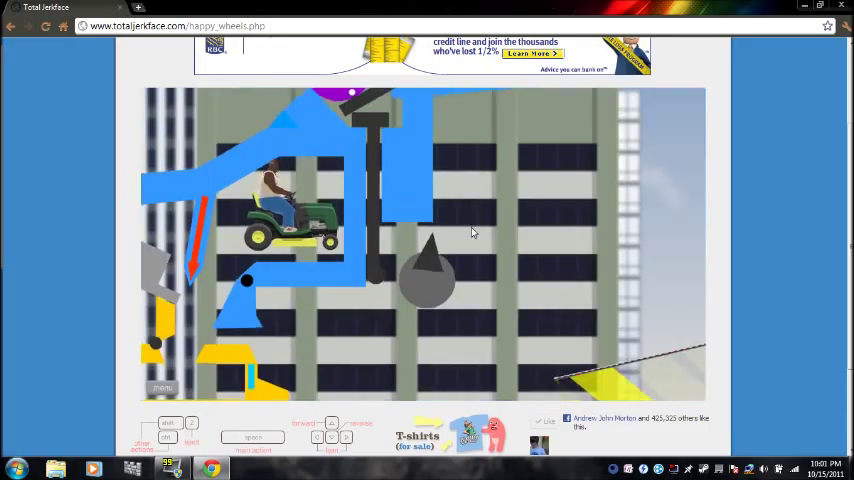
{"action": "key", "text": "Up"}
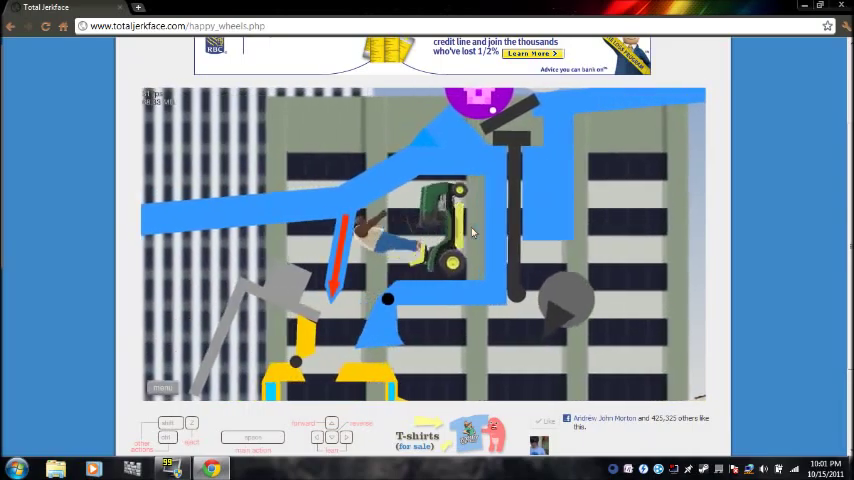
{"action": "key", "text": "Up"}
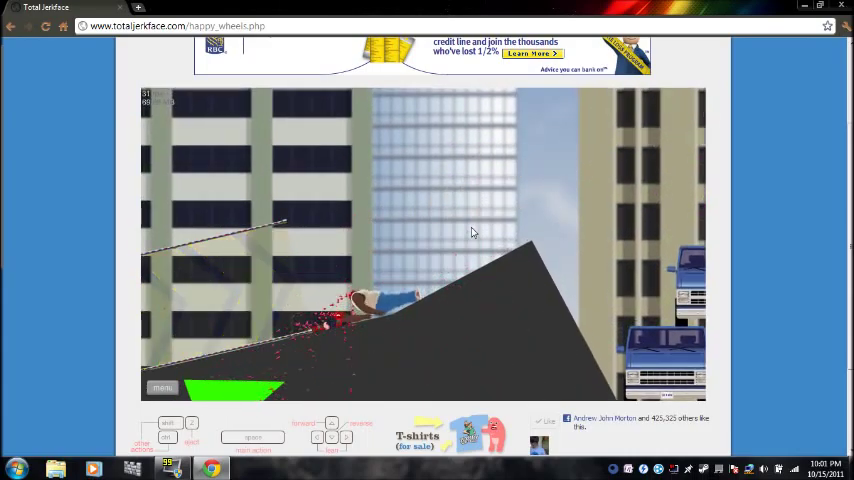
After the lawnmower crash, pause and switch to the mine-cart character.
{"action": "key", "text": "Return"}
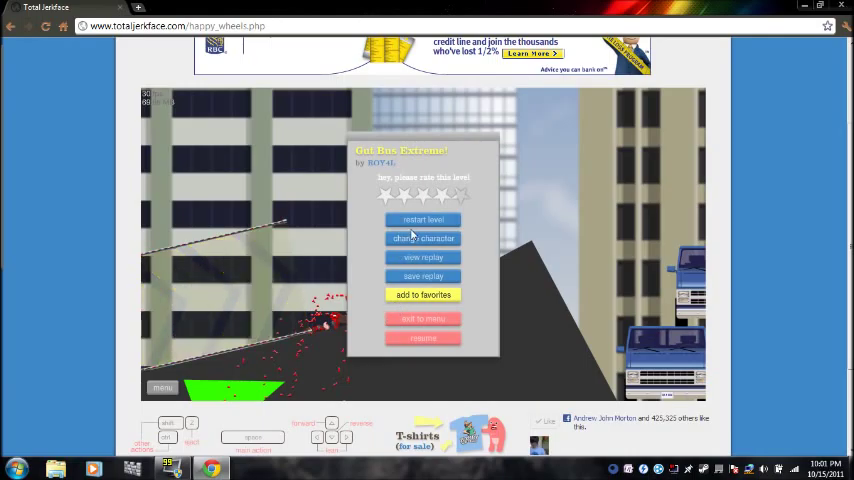
{"action": "left_click", "coordinate": [415, 241]}
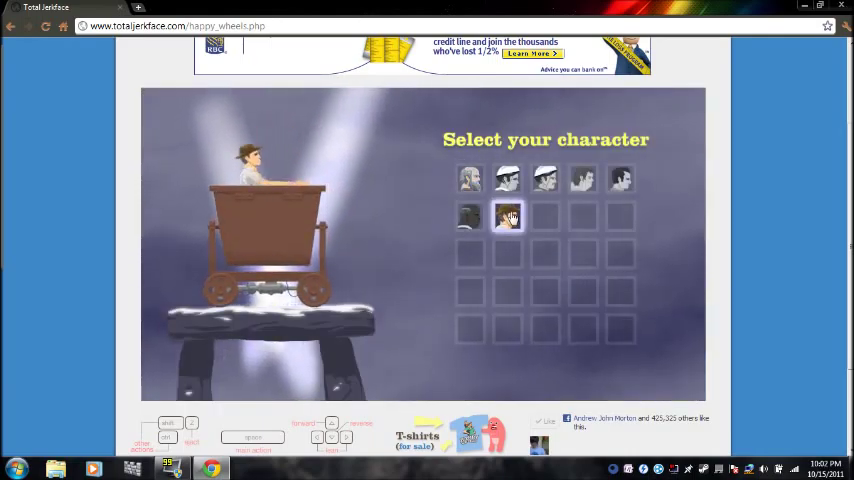
{"action": "left_click", "coordinate": [509, 217]}
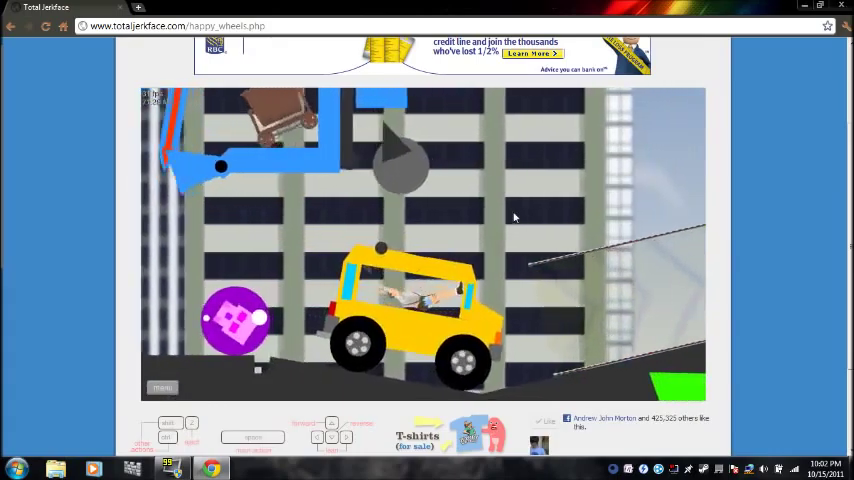
Drive the bus up the ramp to the finish flag, then leave for the level list.
{"action": "key", "text": "Up"}
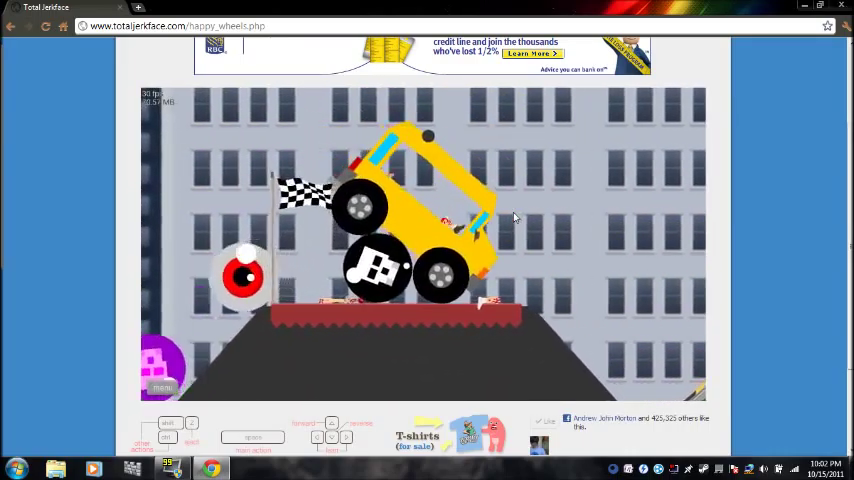
{"action": "key", "text": "Escape"}
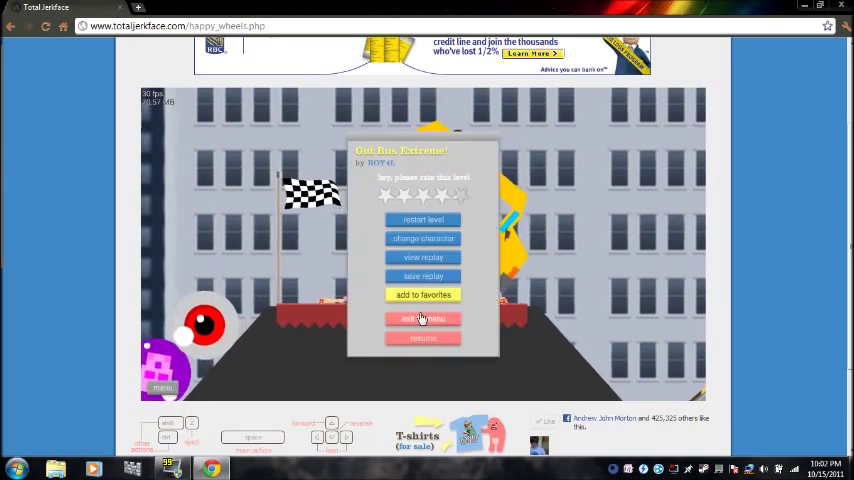
{"action": "left_click", "coordinate": [421, 318]}
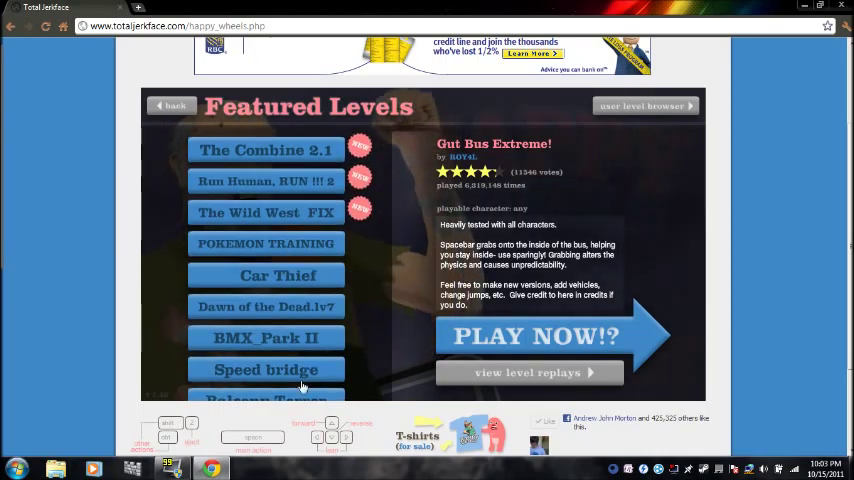
{"action": "scroll", "coordinate": [302, 386], "scroll_direction": "down", "scroll_amount": 1}
{"action": "scroll", "coordinate": [326, 390], "scroll_direction": "down", "scroll_amount": 2}
{"action": "scroll", "coordinate": [324, 380], "scroll_direction": "down", "scroll_amount": 2}
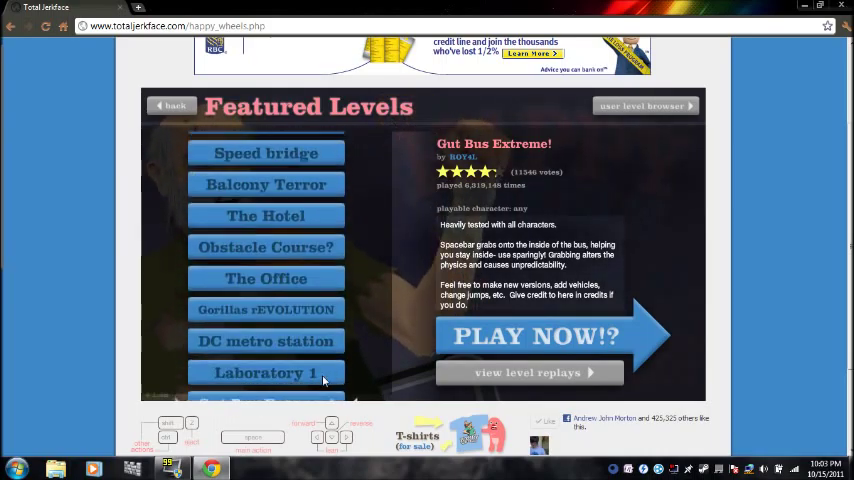
{"action": "scroll", "coordinate": [328, 382], "scroll_direction": "down", "scroll_amount": 2}
{"action": "scroll", "coordinate": [329, 350], "scroll_direction": "down", "scroll_amount": 2}
{"action": "scroll", "coordinate": [318, 290], "scroll_direction": "down", "scroll_amount": 1}
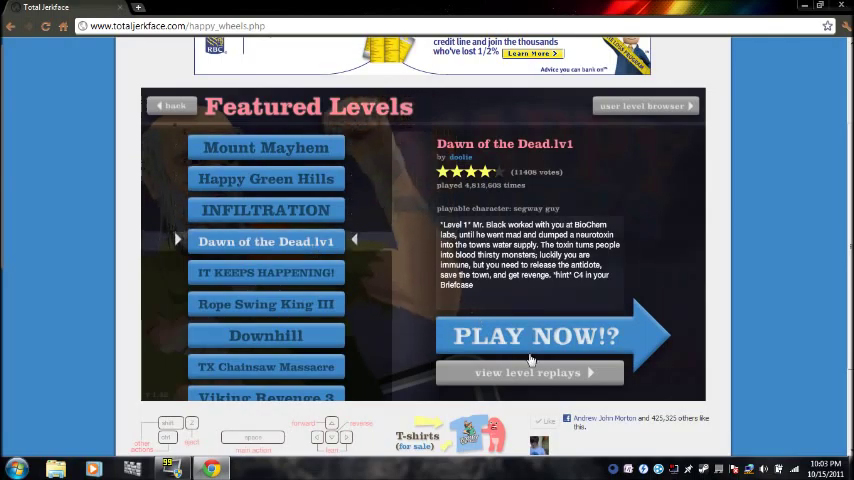
Start playing Dawn of the Dead.lv1 from the Featured Levels list.
{"action": "left_click", "coordinate": [530, 357]}
Ride the Segway across the Dawn of the Dead.lv1 rooftops, restarting after early crashes.
{"action": "key", "text": "Up"}
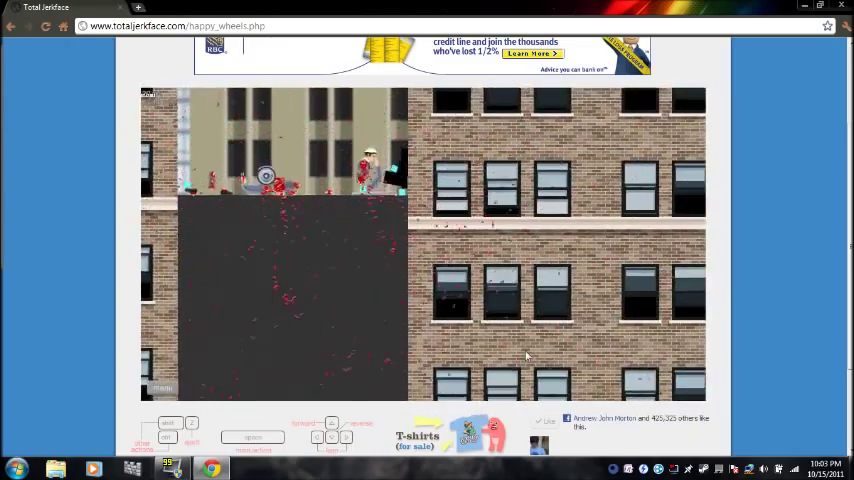
{"action": "key", "text": "Return"}
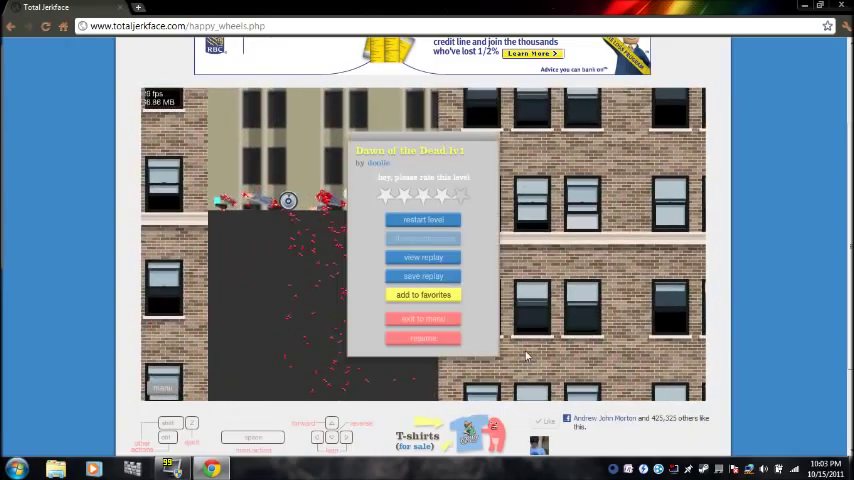
{"action": "key", "text": "Return"}
{"action": "key", "text": "Up"}
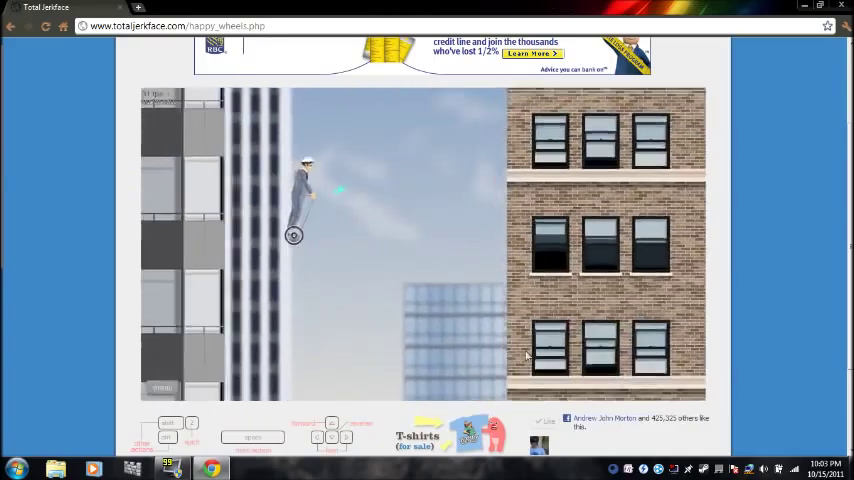
{"action": "key", "text": "Return"}
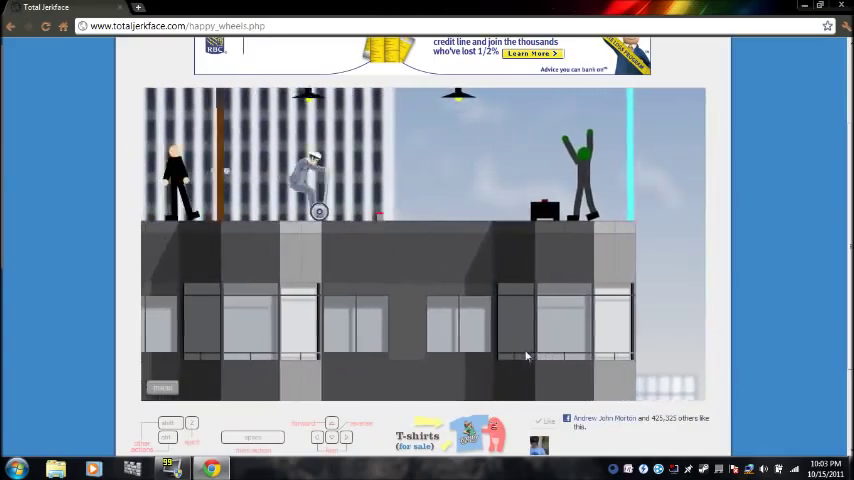
{"action": "key", "text": "Up"}
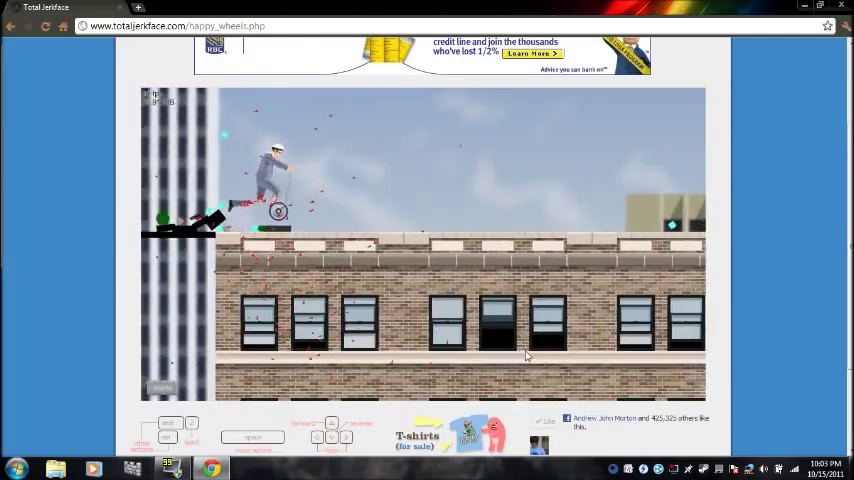
{"action": "key", "text": "Up"}
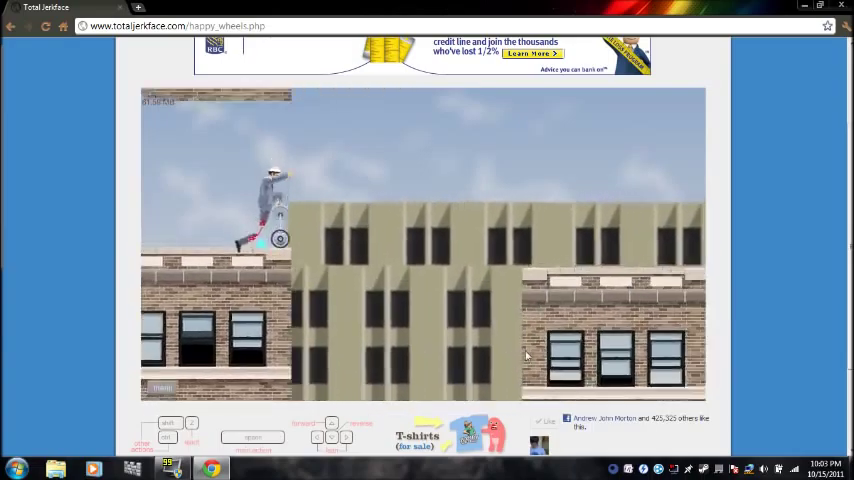
{"action": "key", "text": "Up"}
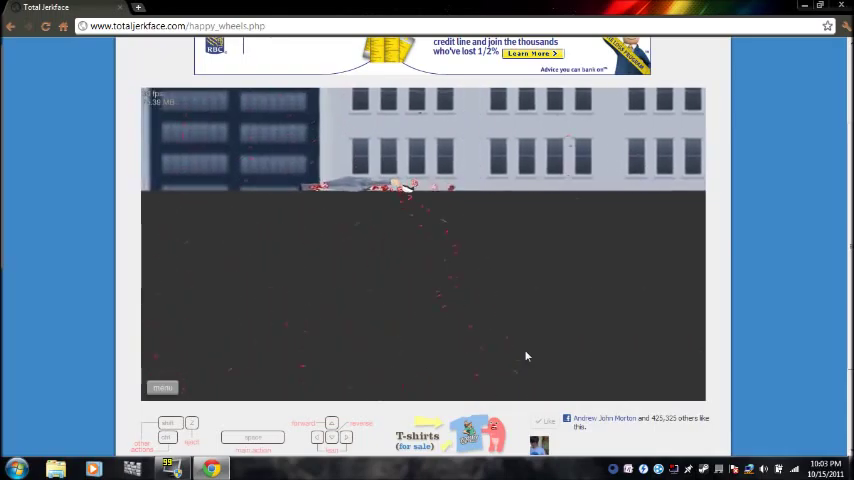
{"action": "key", "text": "Return"}
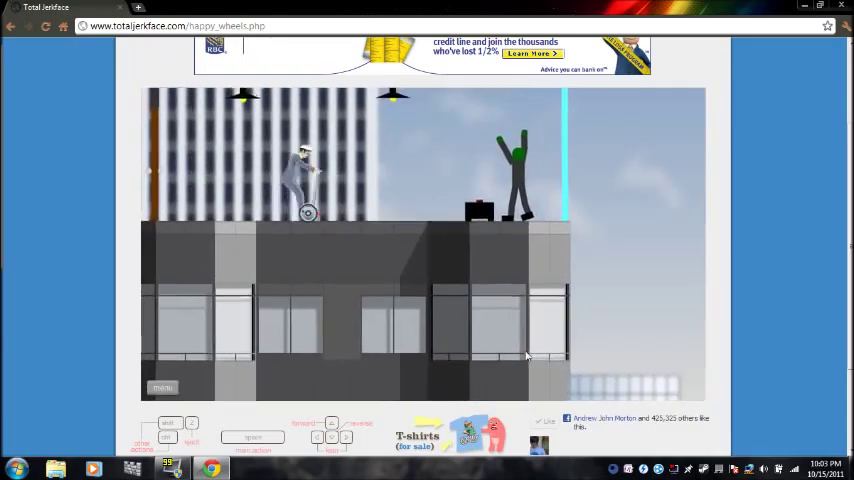
{"action": "key", "text": "Up"}
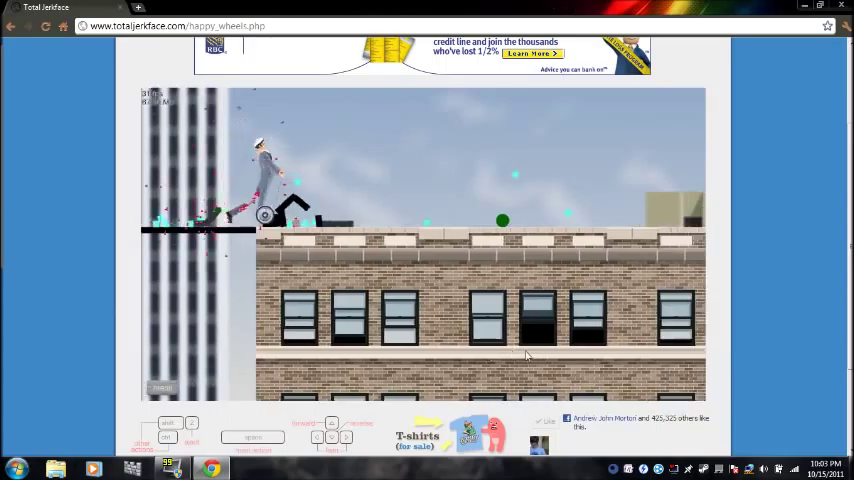
{"action": "key", "text": "Up"}
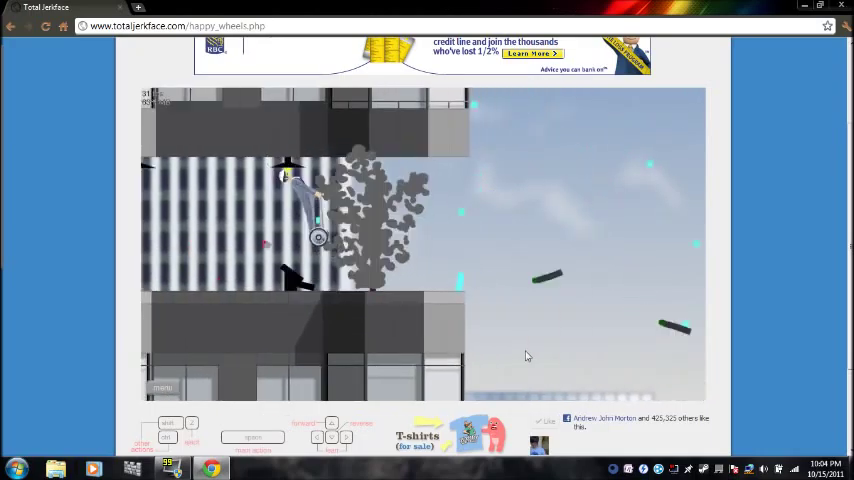
Keep retrying Dawn of the Dead.lv1, driving toward the green figure and the next building.
{"action": "key", "text": "Return"}
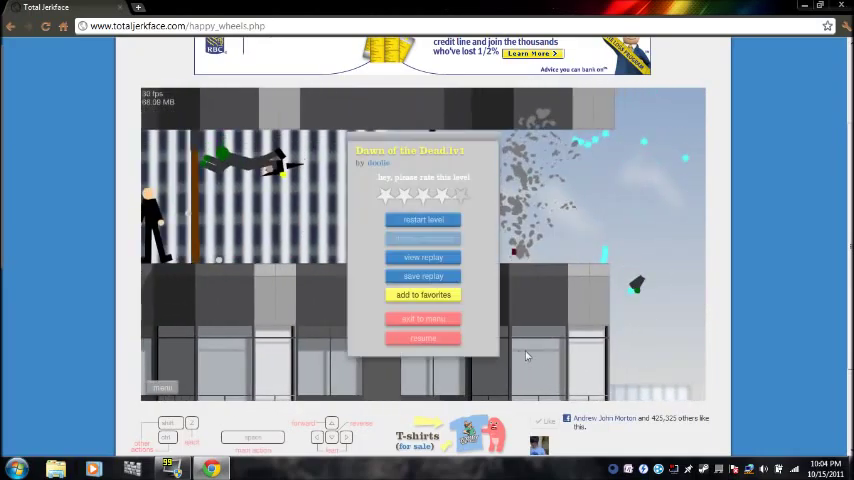
{"action": "key", "text": "Return"}
{"action": "key", "text": "Up"}
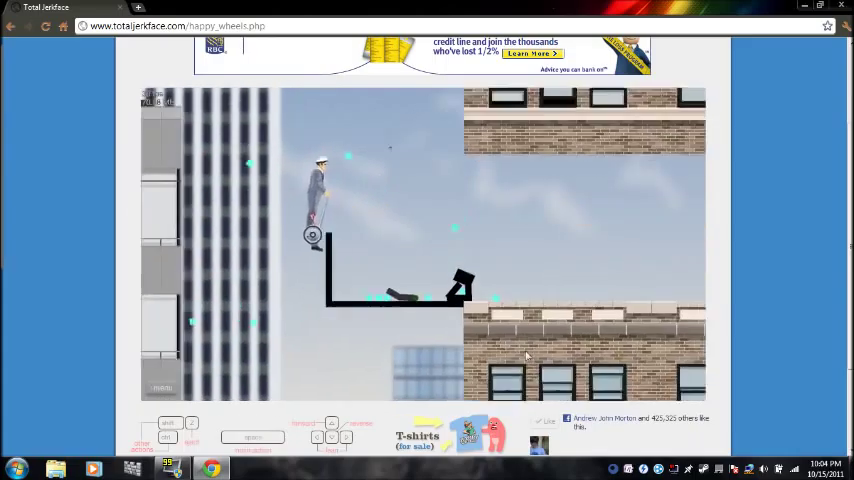
{"action": "key", "text": "Return"}
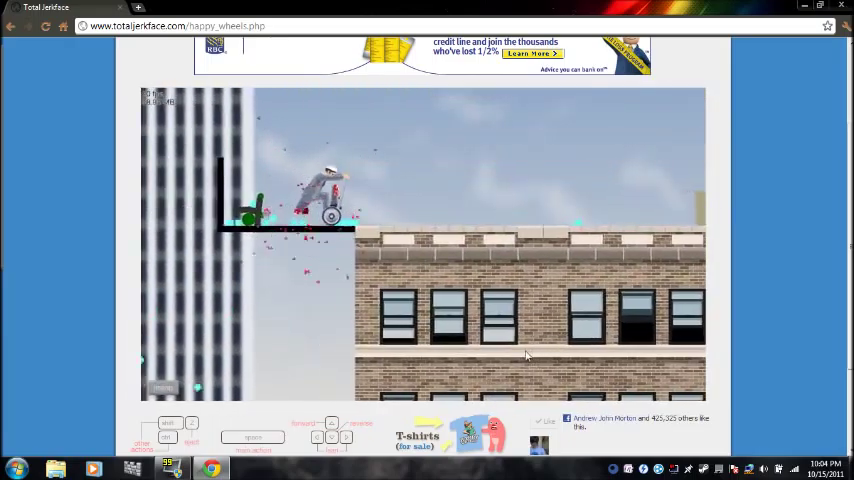
{"action": "key", "text": "Up"}
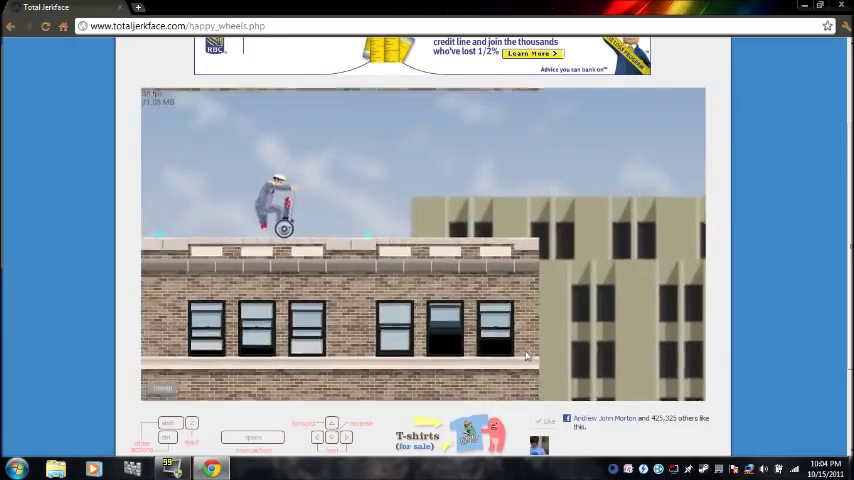
{"action": "key", "text": "Return"}
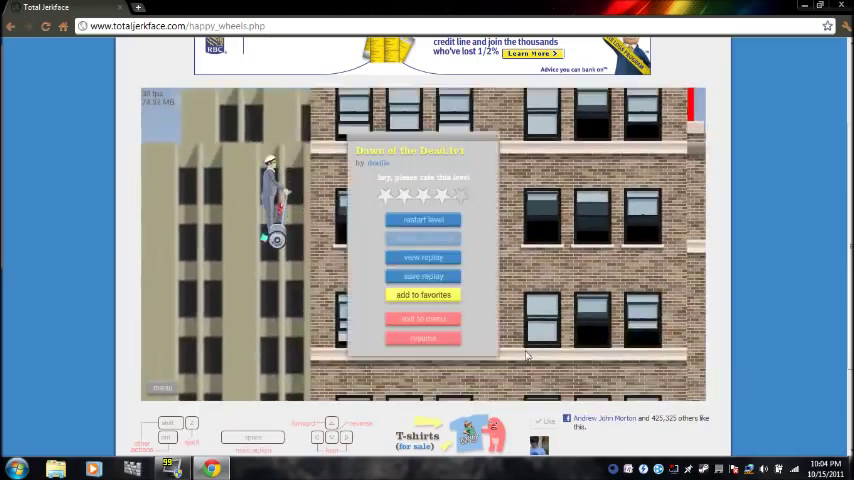
{"action": "key", "text": "Return"}
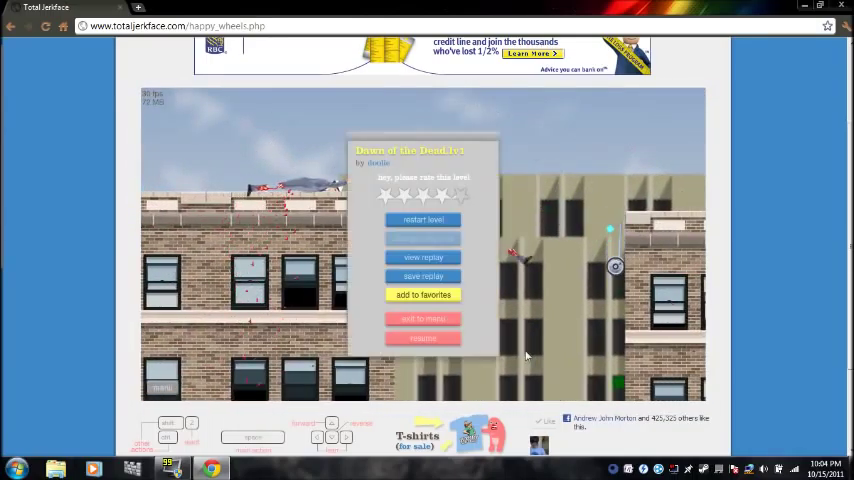
{"action": "key", "text": "Return"}
{"action": "key", "text": "Up"}
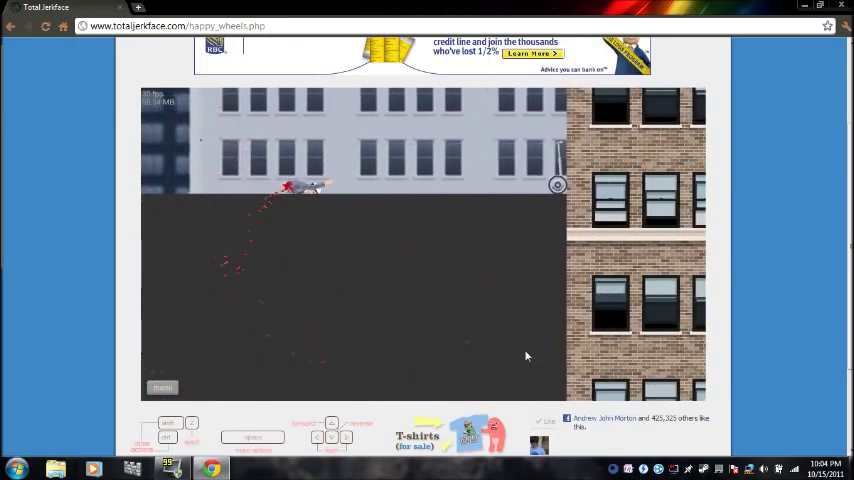
Quit Dawn of the Dead.lv1 and go to the User Submitted Levels browser.
{"action": "key", "text": "Return"}
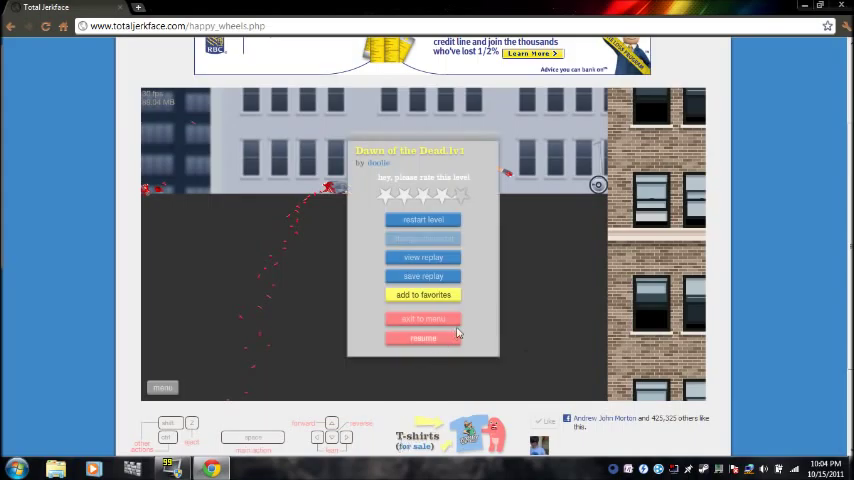
{"action": "left_click", "coordinate": [458, 320]}
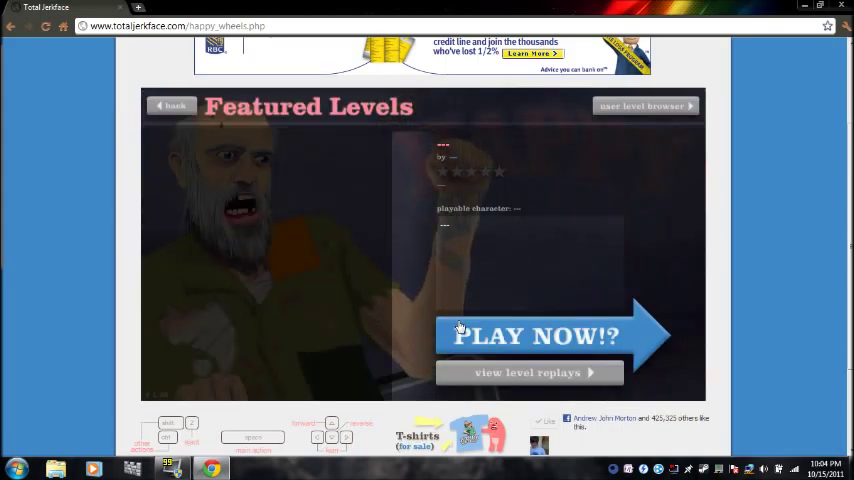
{"action": "left_click", "coordinate": [640, 106]}
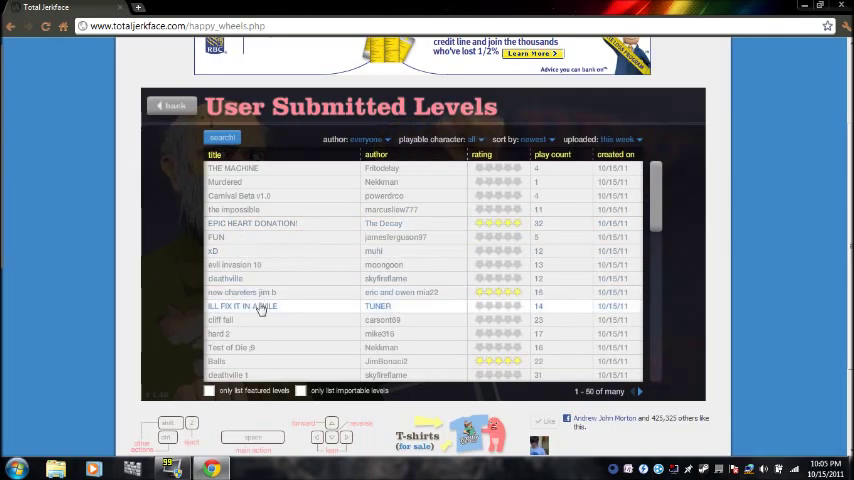
Show the EPIC HEART DONATION! level's details and start playing it.
{"action": "left_click", "coordinate": [257, 227]}
{"action": "left_click", "coordinate": [583, 254]}
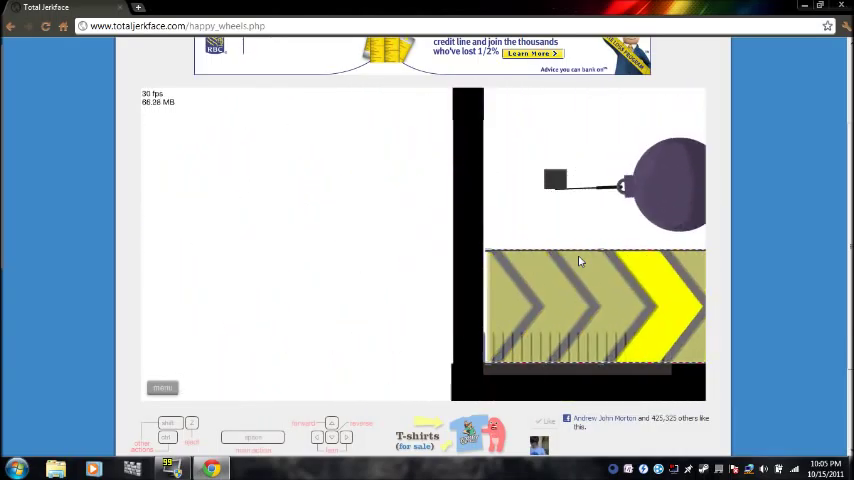
Restart EPIC HEART DONATION! once, then leave it for the user-submitted level list.
{"action": "key", "text": "Return"}
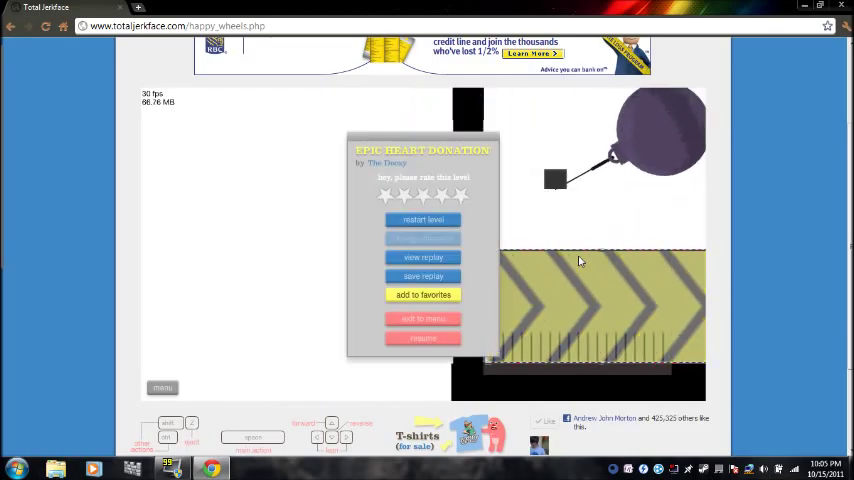
{"action": "key", "text": "Return"}
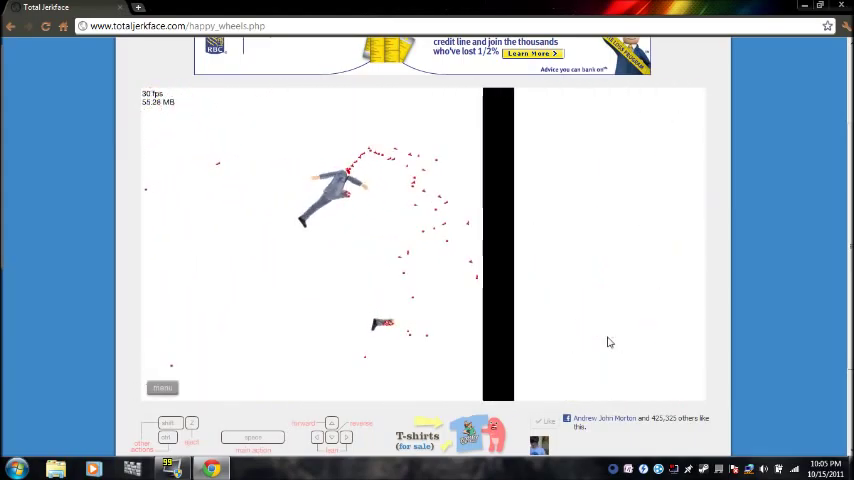
{"action": "key", "text": "Escape"}
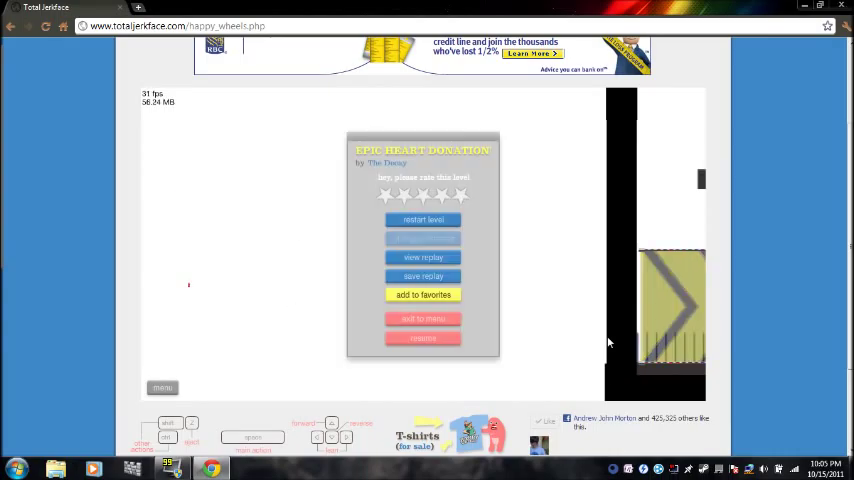
{"action": "left_click", "coordinate": [397, 319]}
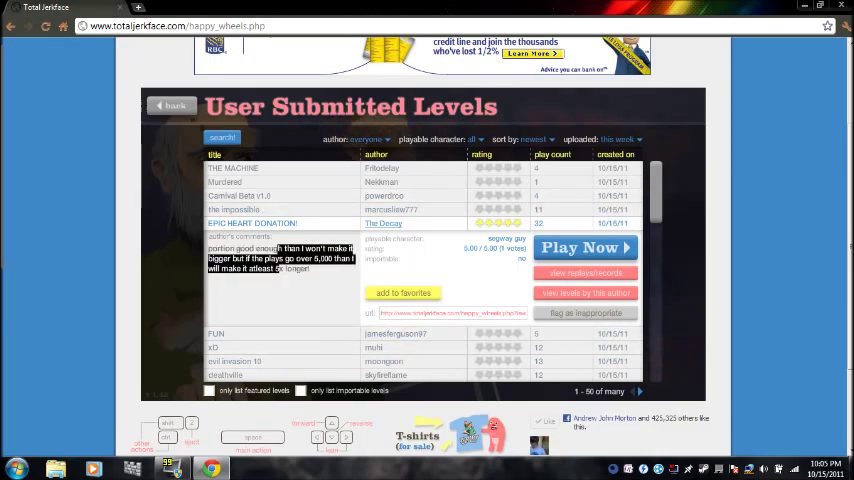
{"action": "left_click_drag", "start_coordinate": [656, 205], "coordinate": [656, 262]}
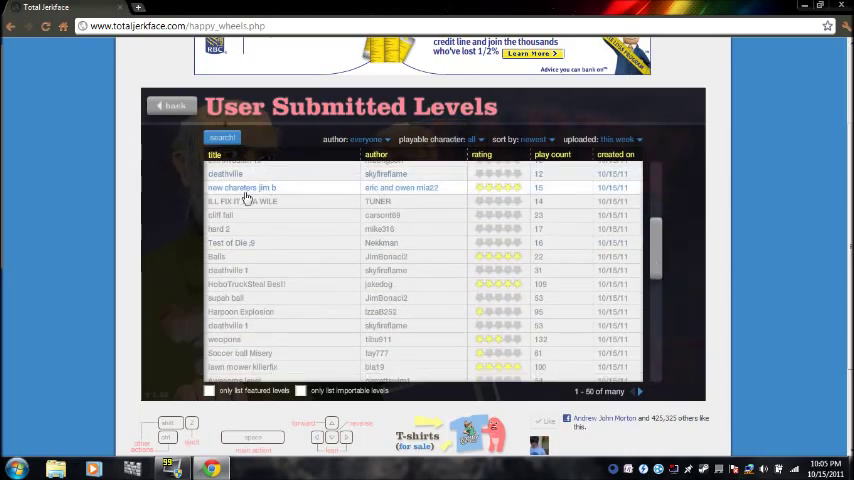
Try 'new charaters jim b' with a chosen character, then reopen the user-submitted levels.
{"action": "left_click", "coordinate": [238, 187]}
{"action": "left_click", "coordinate": [583, 213]}
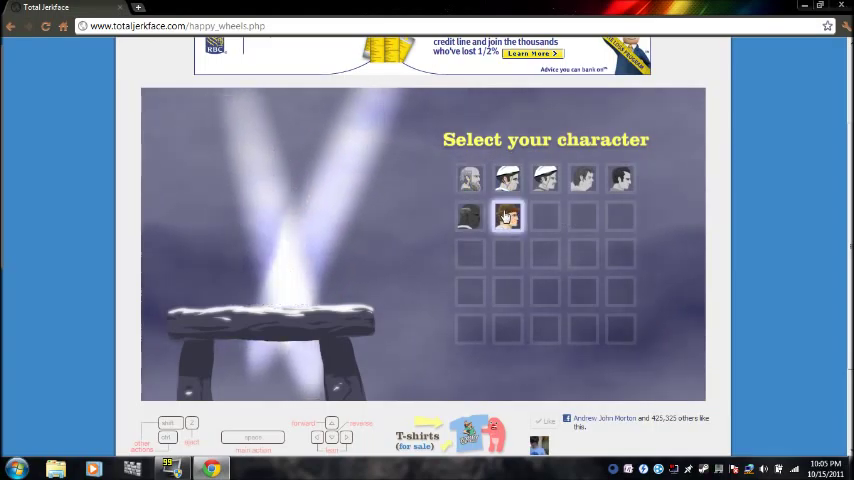
{"action": "left_click", "coordinate": [593, 178]}
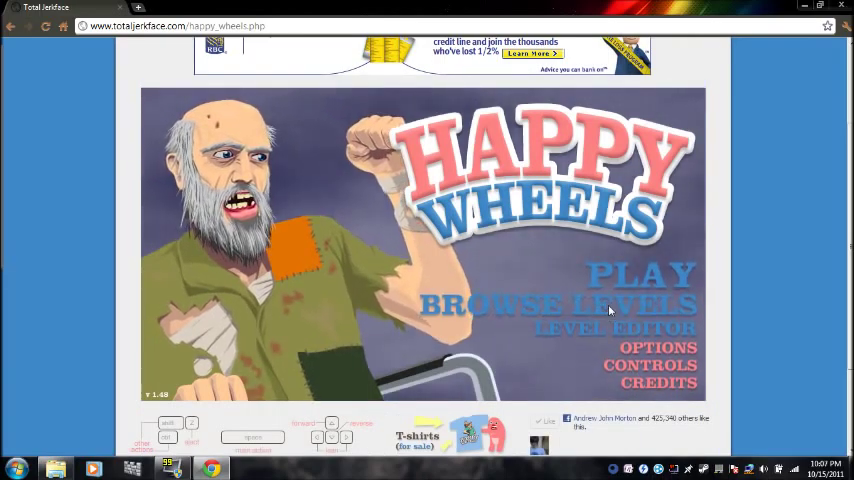
{"action": "left_click", "coordinate": [617, 308]}
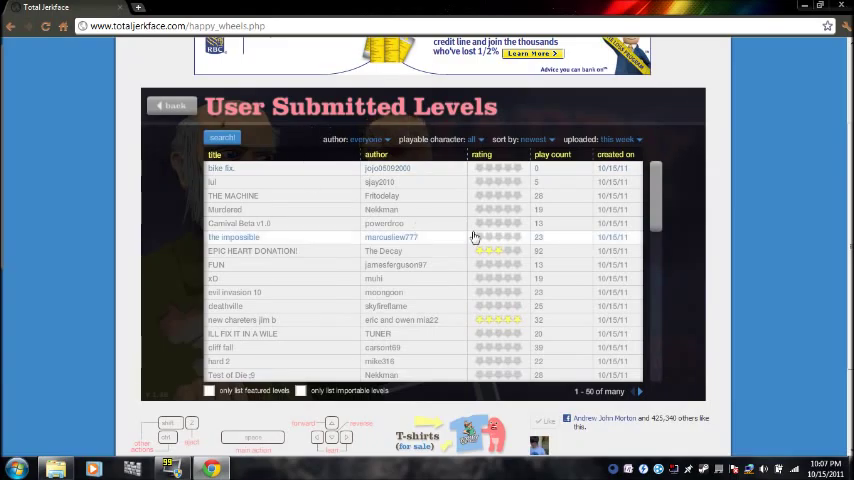
{"action": "scroll", "coordinate": [475, 237], "scroll_direction": "down", "scroll_amount": 1}
{"action": "scroll", "coordinate": [576, 231], "scroll_direction": "down", "scroll_amount": 1}
{"action": "scroll", "coordinate": [640, 229], "scroll_direction": "down", "scroll_amount": 2}
{"action": "scroll", "coordinate": [629, 238], "scroll_direction": "down", "scroll_amount": 3}
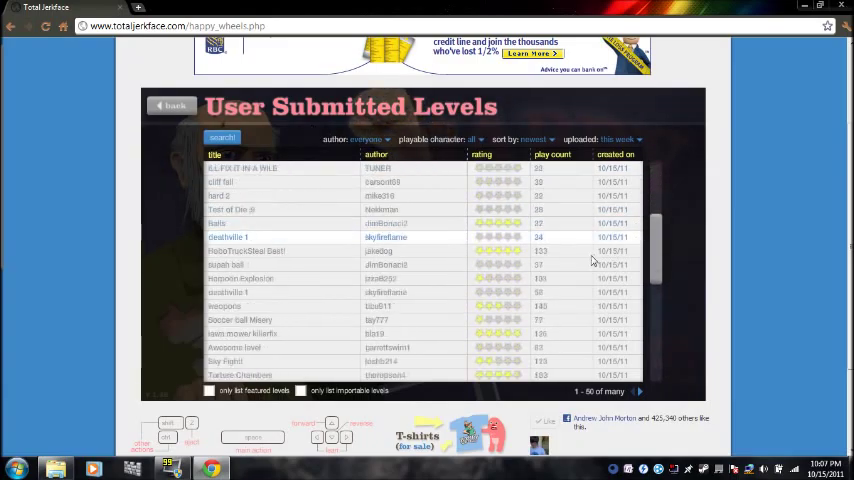
{"action": "scroll", "coordinate": [493, 227], "scroll_direction": "down", "scroll_amount": 1}
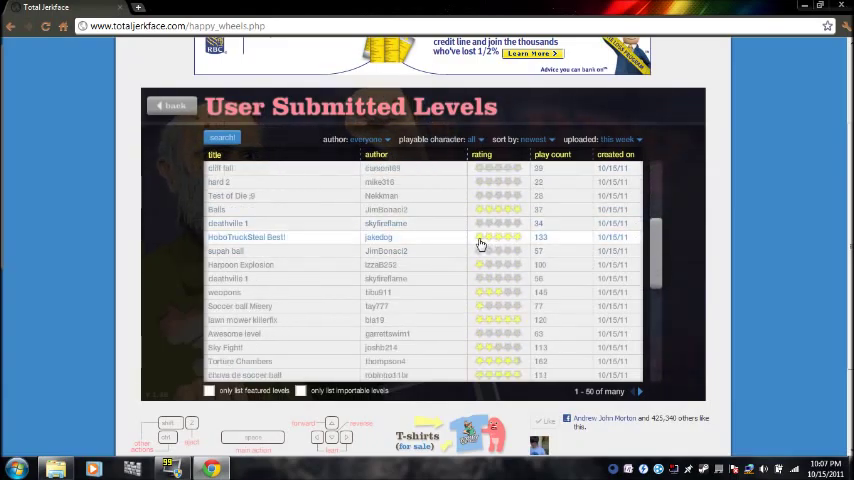
Select HoboTruckStealBest! from the list and start it.
{"action": "left_click", "coordinate": [478, 245]}
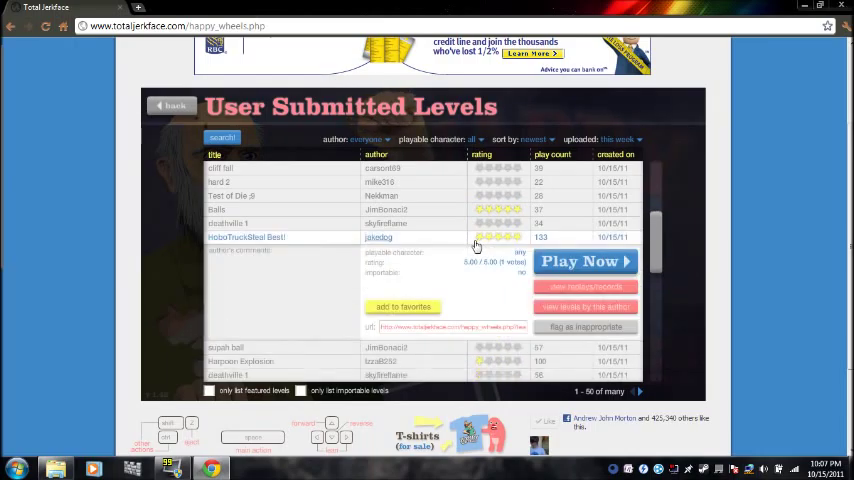
{"action": "left_click", "coordinate": [601, 264]}
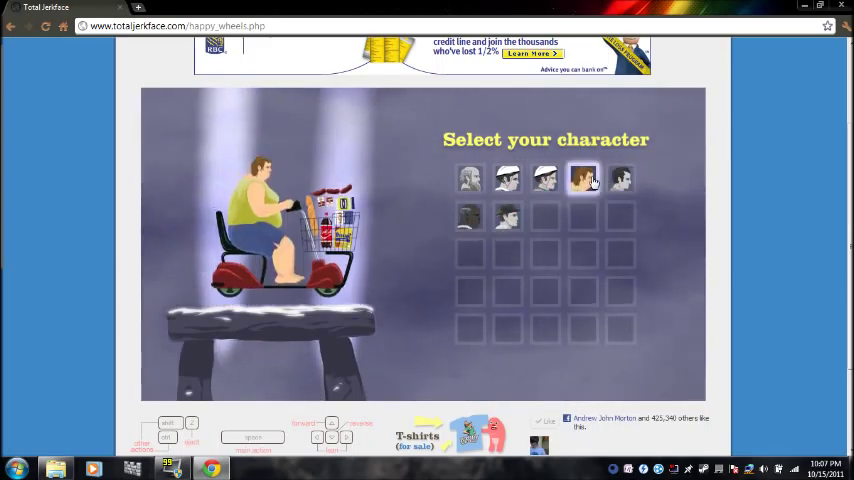
Start as the wheelchair rider and roll over the hill to the Grocery Store entrance.
{"action": "left_click", "coordinate": [465, 185]}
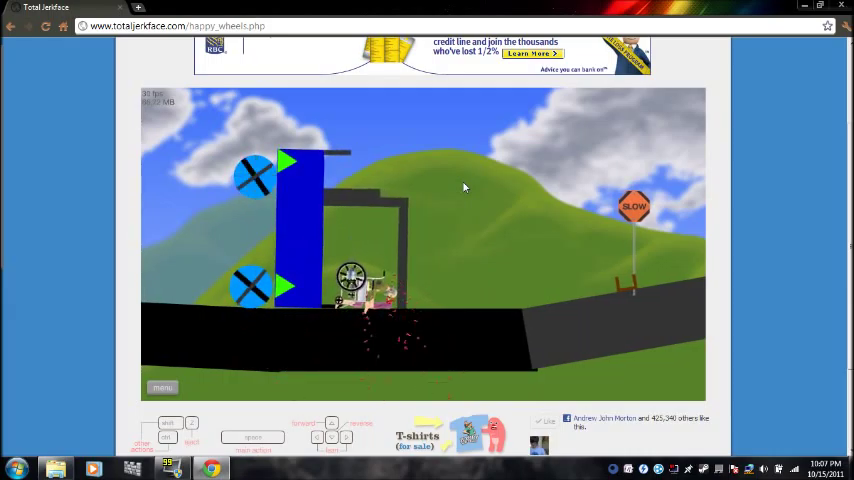
{"action": "key", "text": "Return"}
{"action": "key", "text": "Return"}
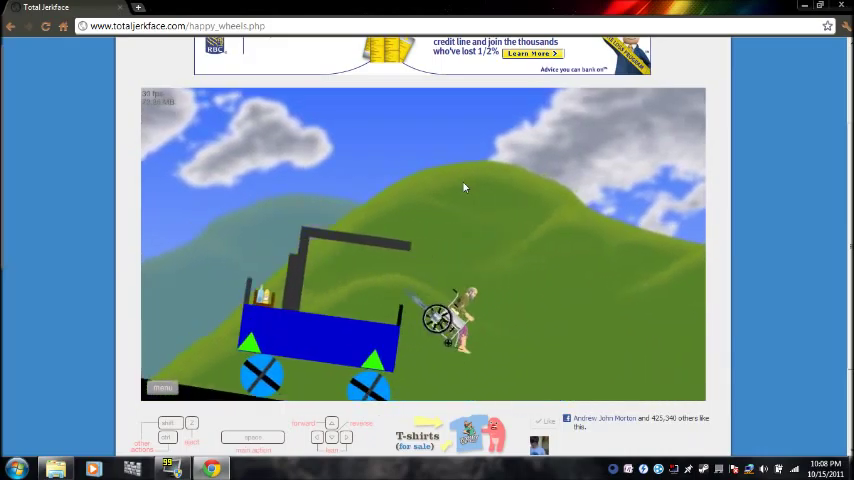
{"action": "key", "text": "Up"}
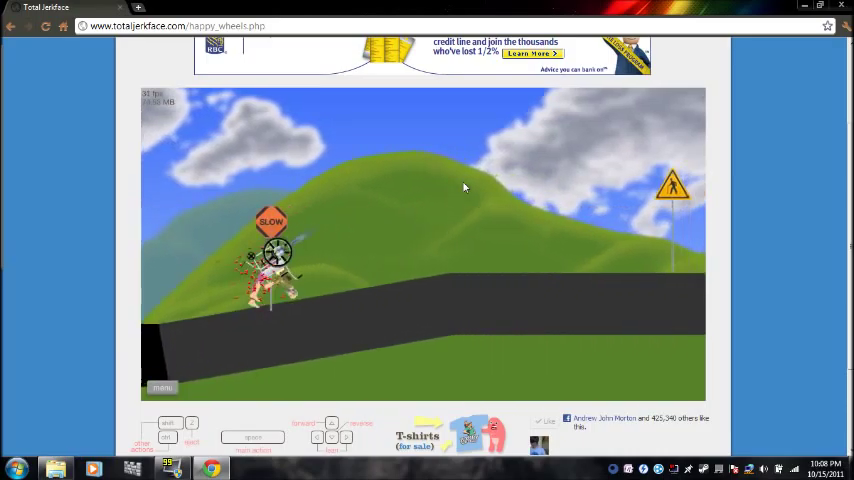
{"action": "key", "text": "Up"}
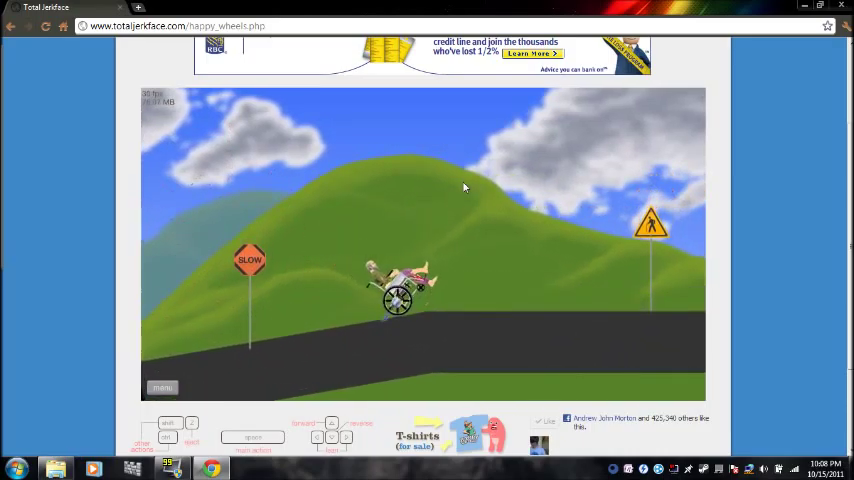
{"action": "key", "text": "Up"}
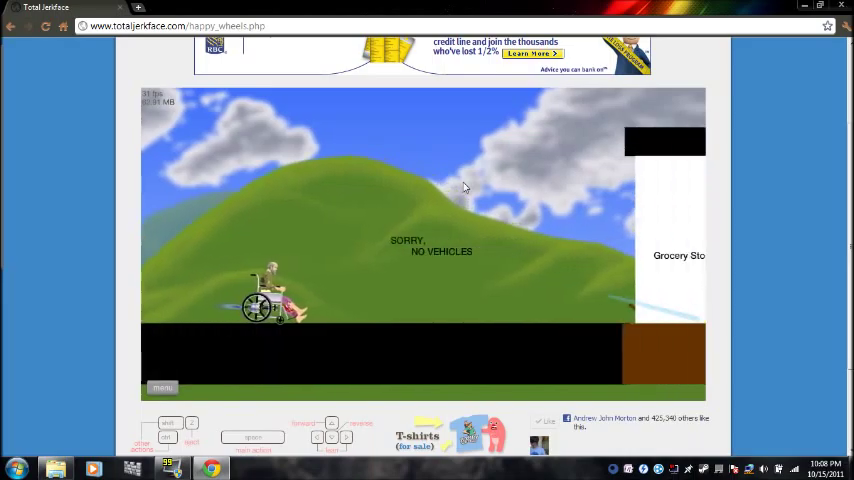
{"action": "key", "text": "Up"}
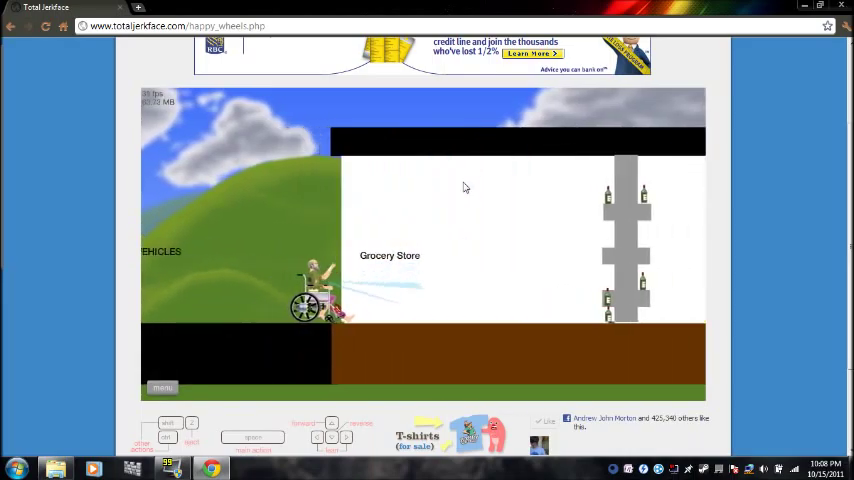
Back away from the store wall, then ride through the store past pillars and people.
{"action": "key", "text": "Down"}
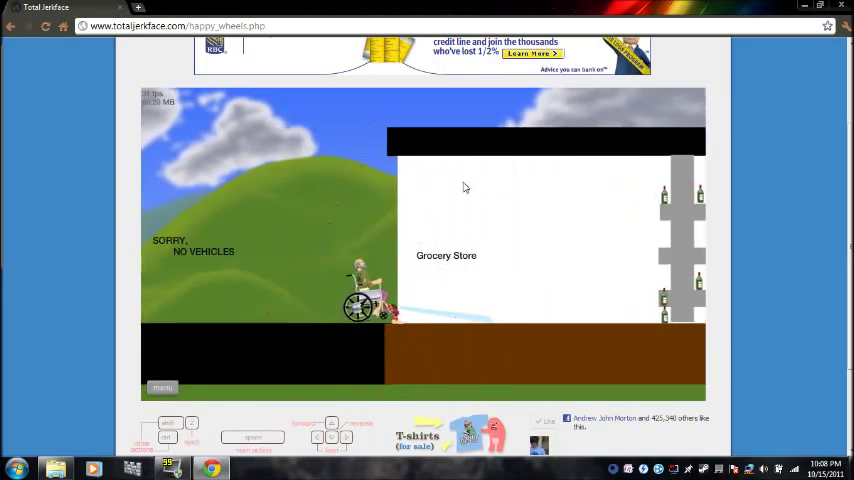
{"action": "key", "text": "Down"}
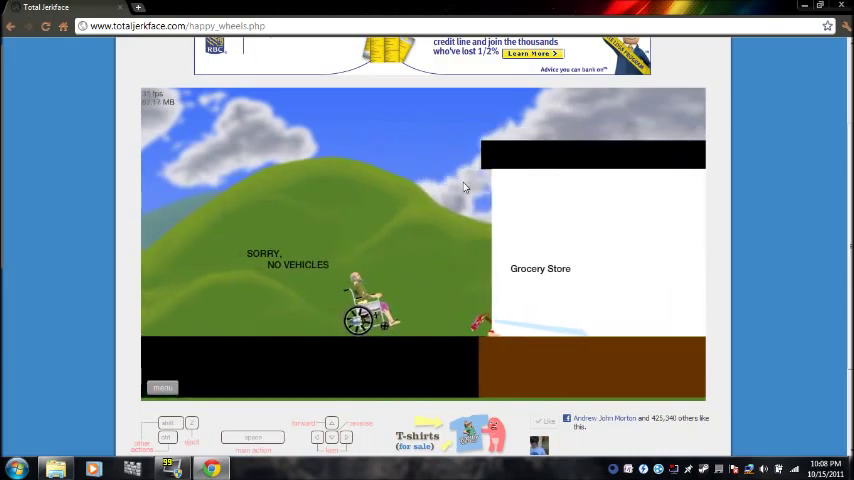
{"action": "key", "text": "Up"}
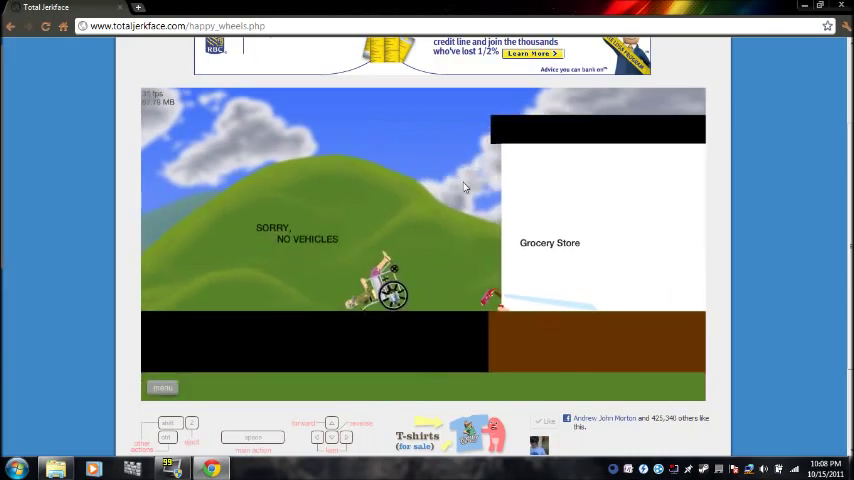
{"action": "key", "text": "Down"}
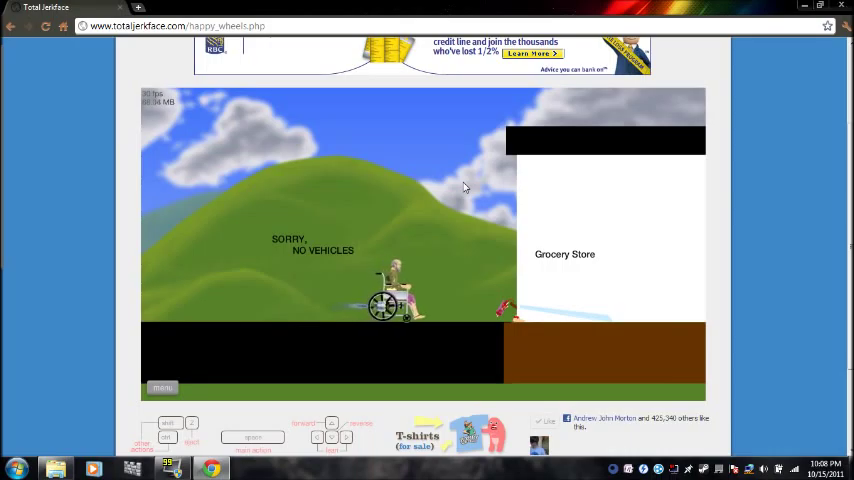
{"action": "key", "text": "Up"}
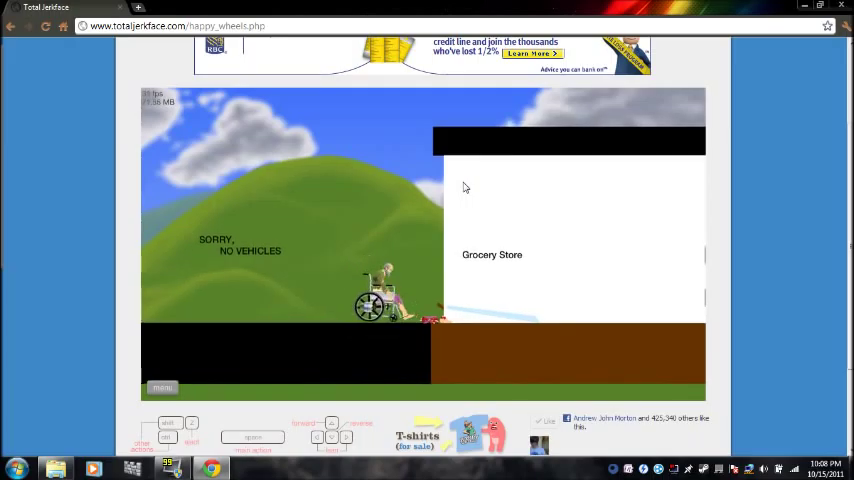
{"action": "key", "text": "Up"}
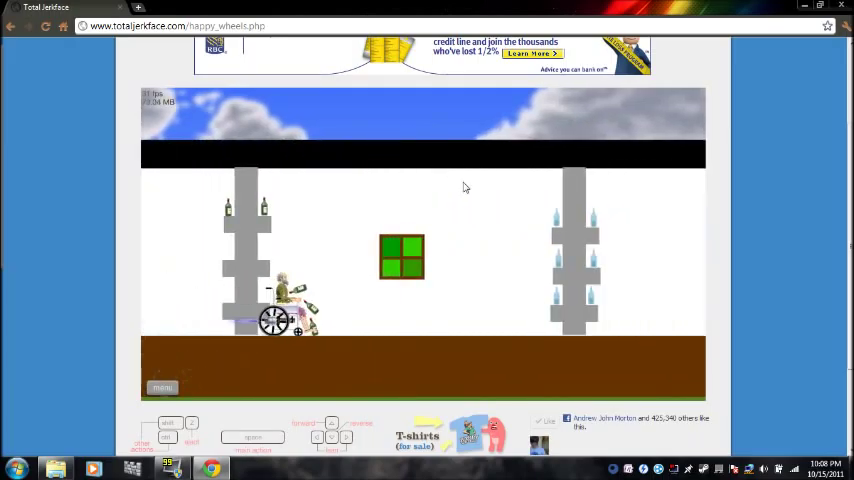
{"action": "key", "text": "Up"}
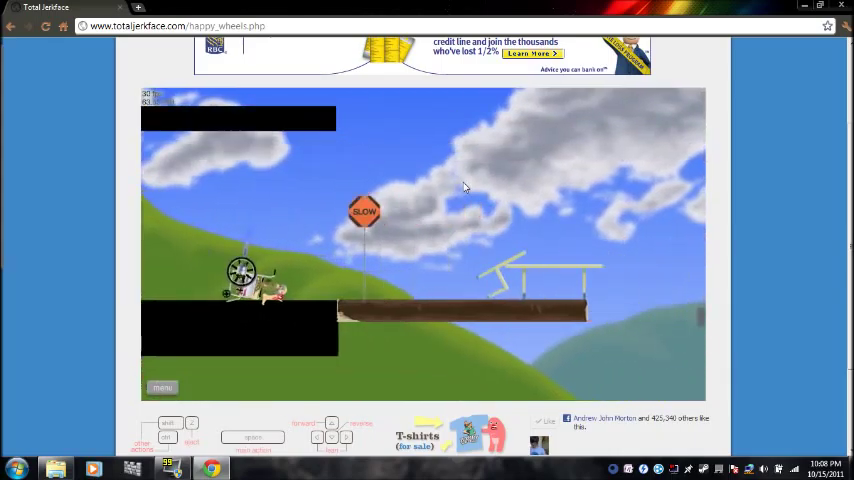
Steady the rider by the log, cross the spike bridge and pass the finish flags.
{"action": "key", "text": "Down"}
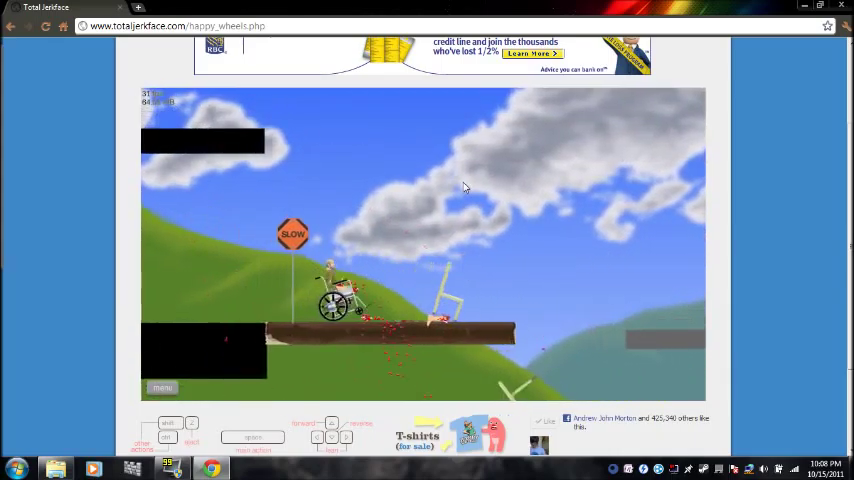
{"action": "key", "text": "Up"}
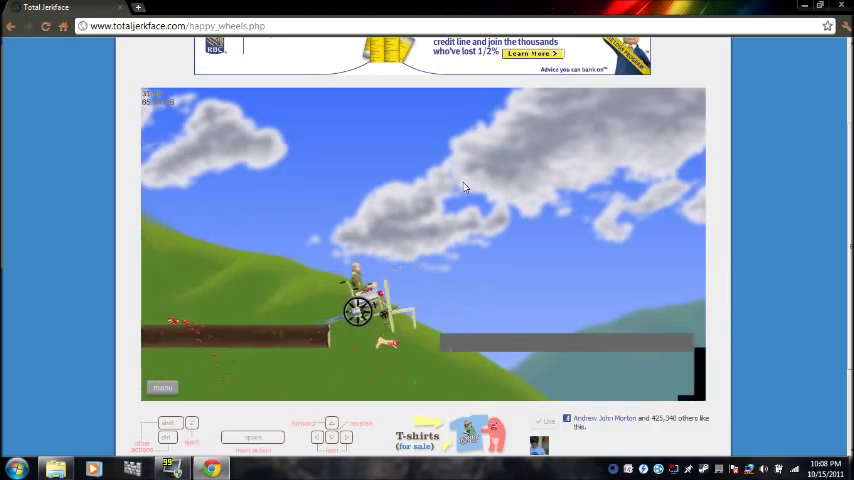
{"action": "key", "text": "Down"}
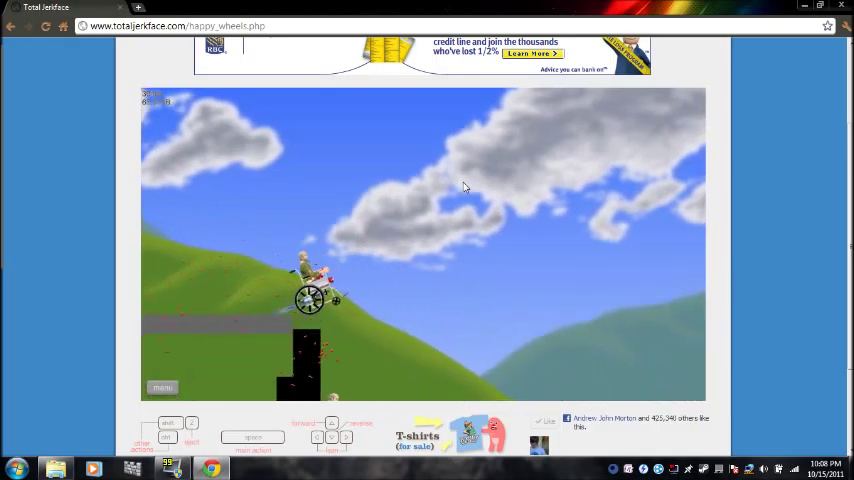
{"action": "key", "text": "Up"}
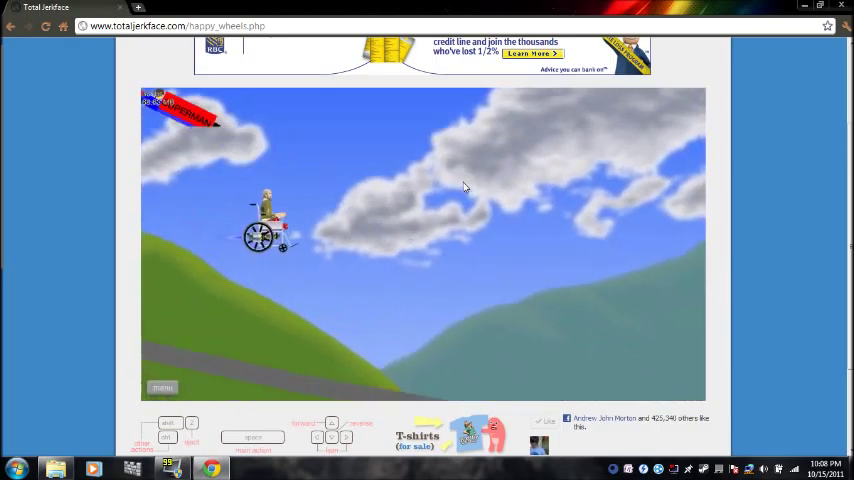
{"action": "key", "text": "Up"}
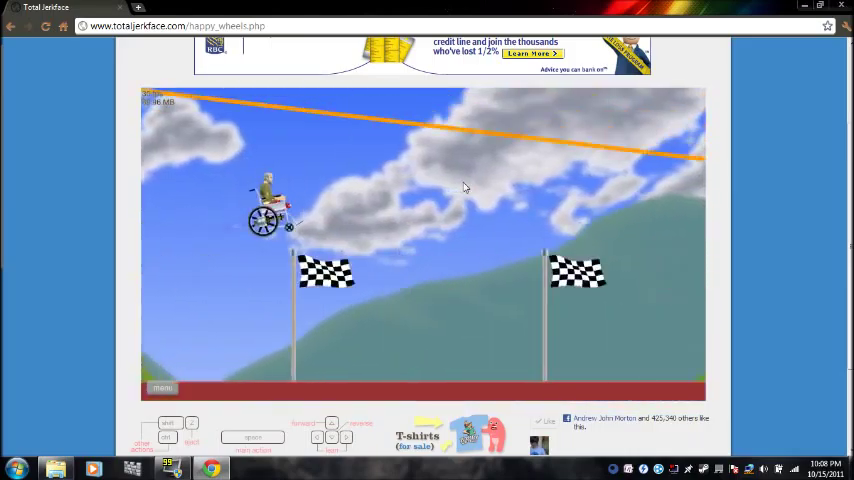
{"action": "key", "text": "Up"}
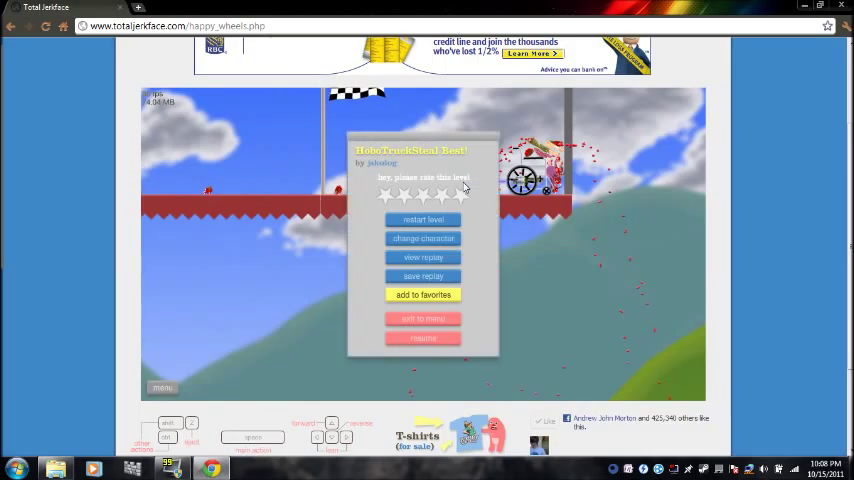
Leave HoboTruckSteal Best! and start 'throwing knifes fix' with a chosen character.
{"action": "left_click", "coordinate": [391, 318]}
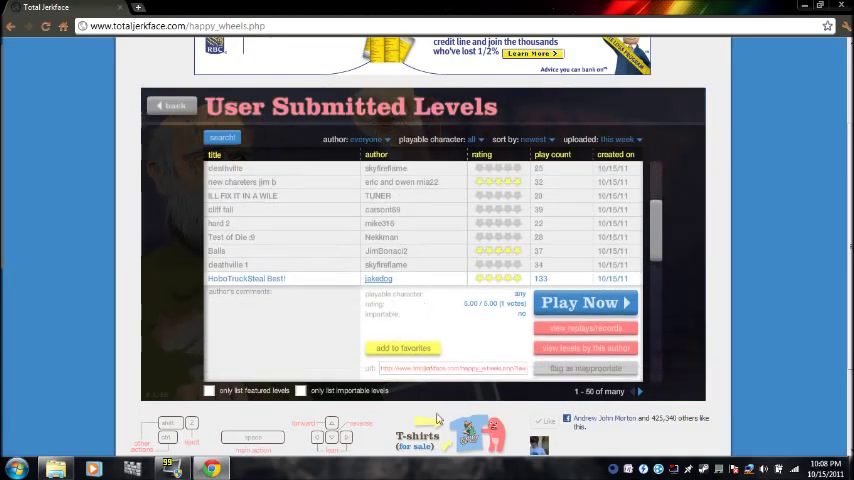
{"action": "scroll", "coordinate": [655, 292], "scroll_direction": "down", "scroll_amount": 2}
{"action": "scroll", "coordinate": [655, 292], "scroll_direction": "down", "scroll_amount": 4}
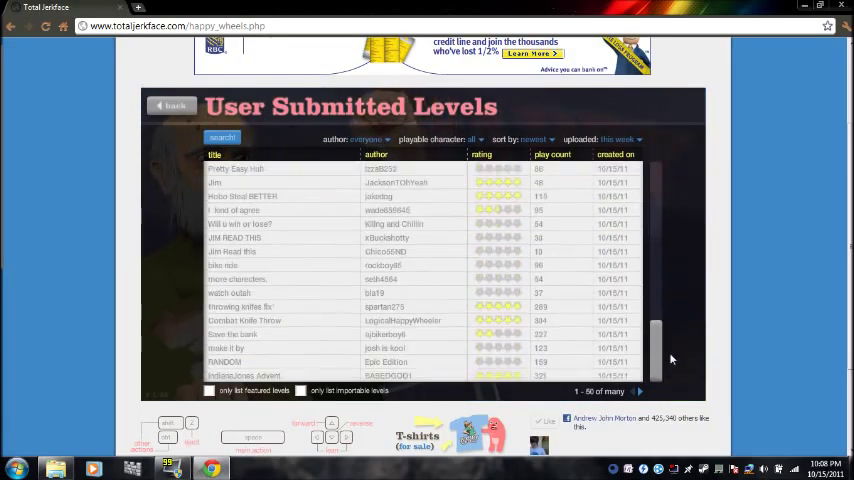
{"action": "left_click", "coordinate": [430, 306]}
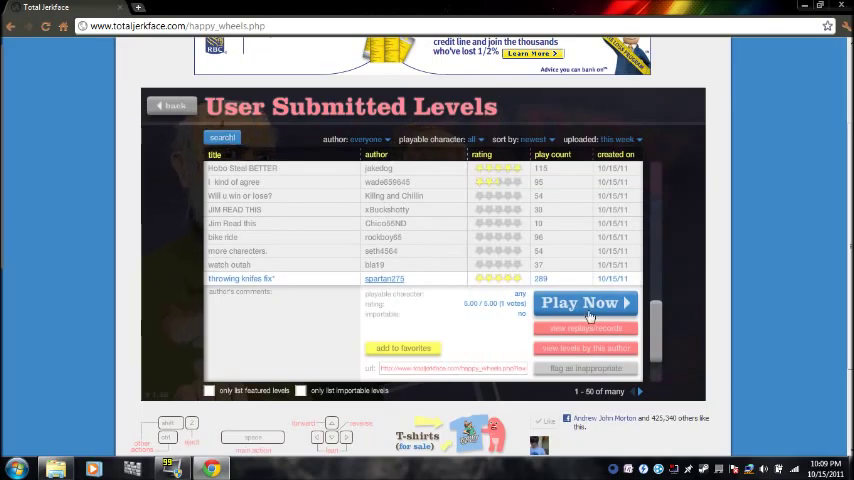
{"action": "left_click", "coordinate": [590, 310]}
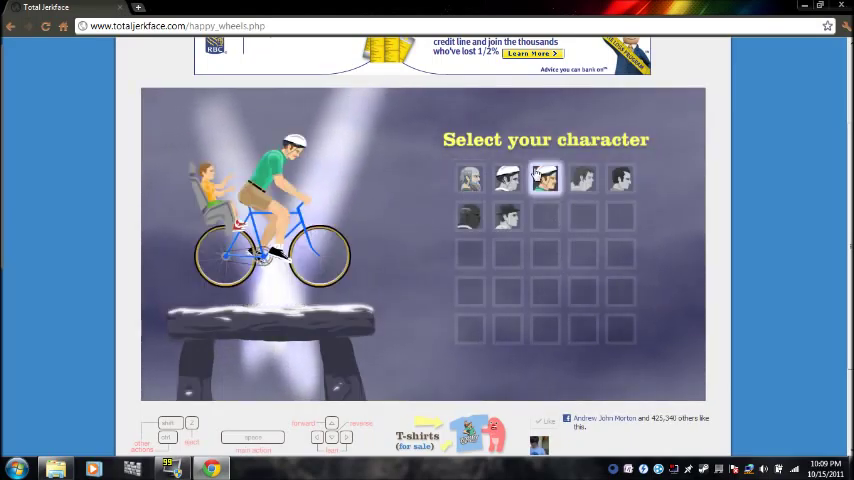
{"action": "left_click", "coordinate": [533, 185]}
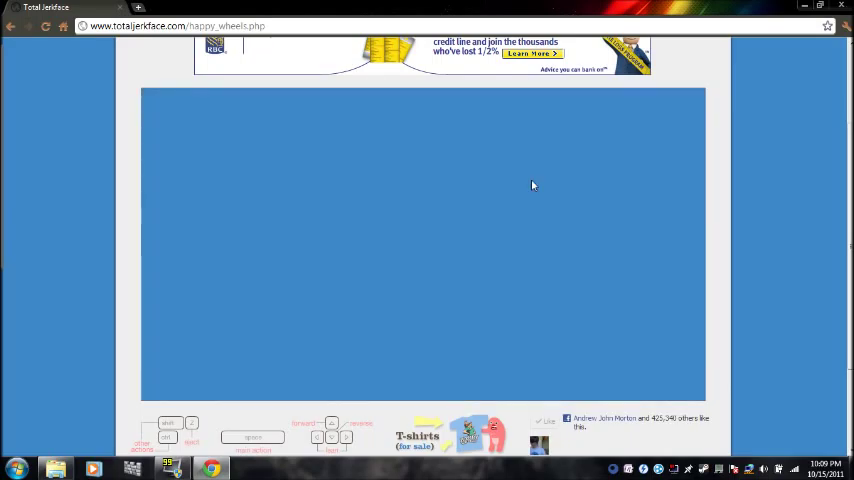
Ride the cyclist off the start ledge in 'throwing knifes fix', restarting after a crash.
{"action": "key", "text": "Up"}
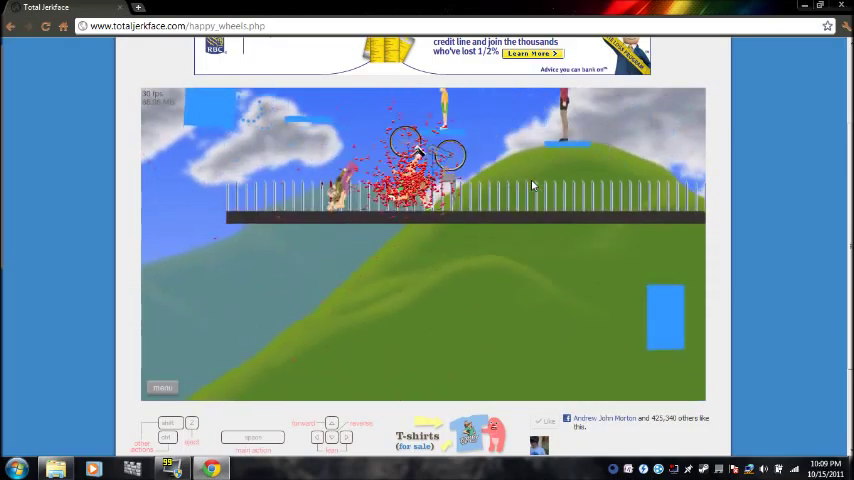
{"action": "key", "text": "Return"}
{"action": "key", "text": "Return"}
{"action": "key", "text": "Up"}
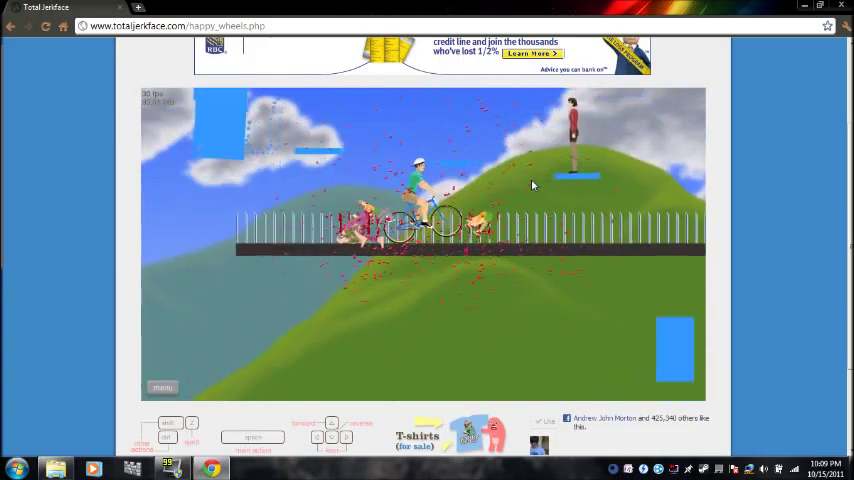
{"action": "key", "text": "Return"}
{"action": "key", "text": "Return"}
{"action": "key", "text": "Up"}
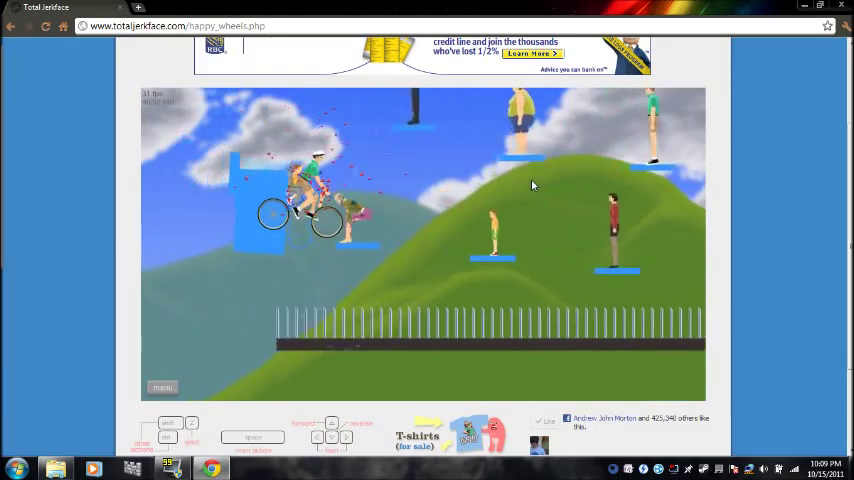
{"action": "key", "text": "Down"}
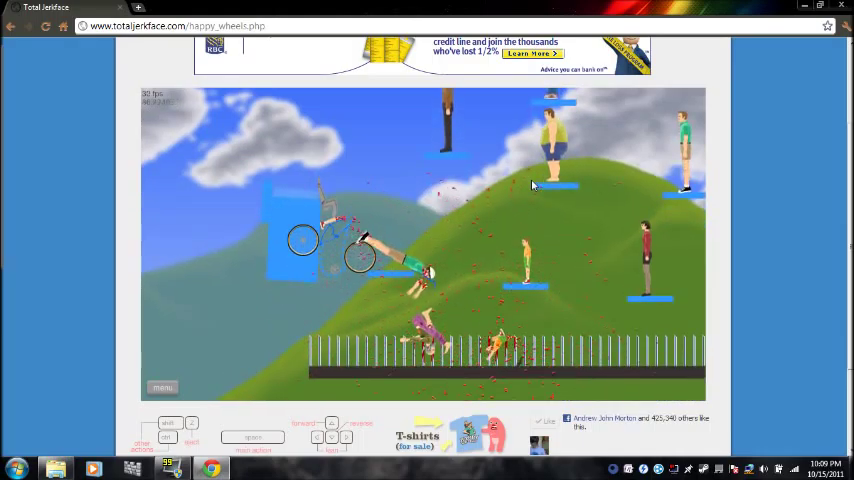
Exit the level and start 'IndianaJones Advent.' from the user-submitted list.
{"action": "key", "text": "Escape"}
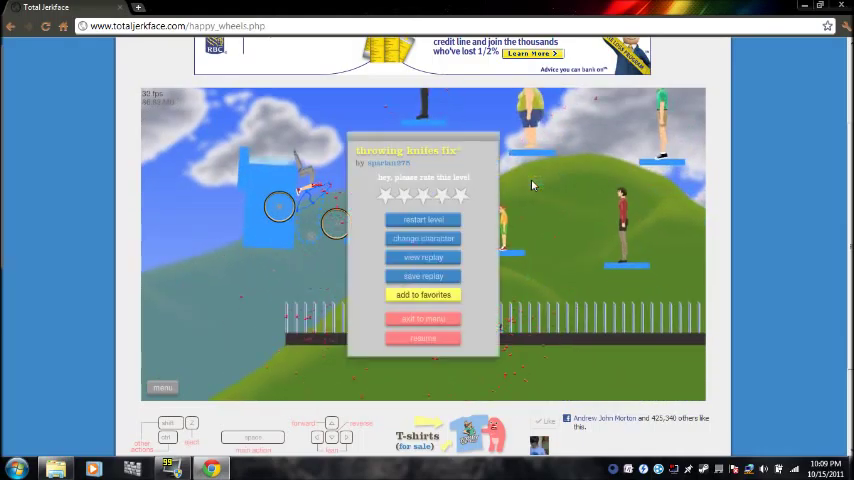
{"action": "left_click", "coordinate": [416, 319]}
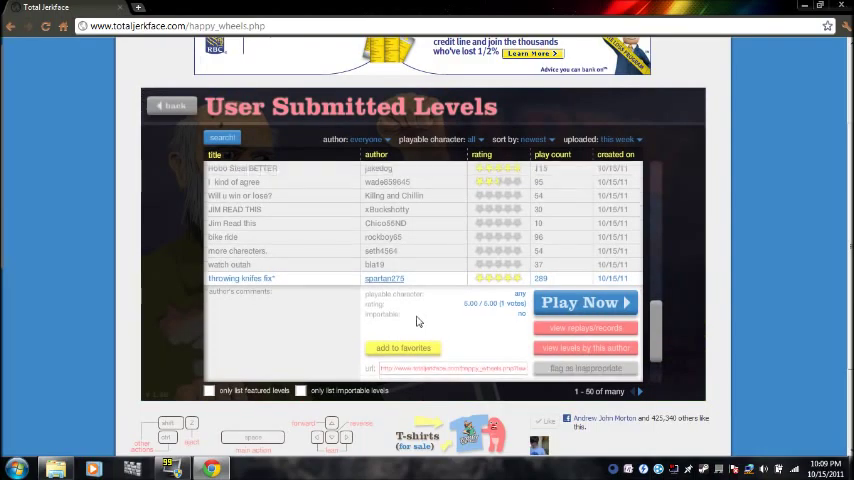
{"action": "scroll", "coordinate": [658, 336], "scroll_direction": "down", "scroll_amount": 3}
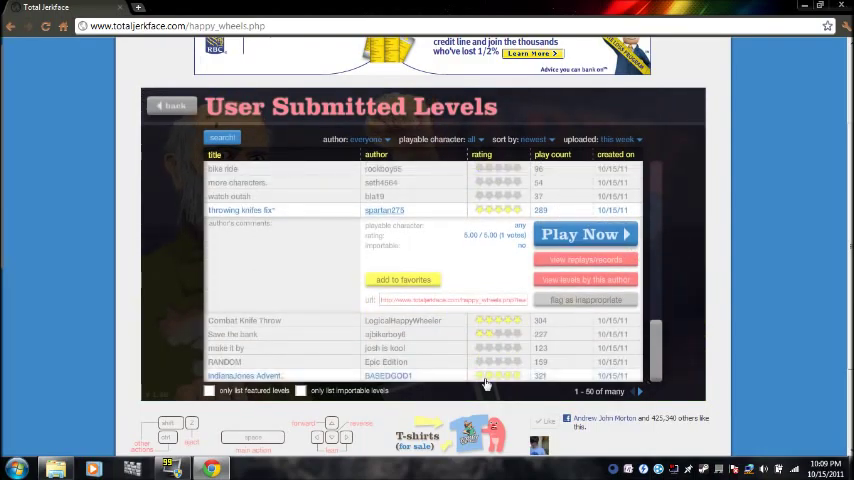
{"action": "left_click", "coordinate": [295, 375]}
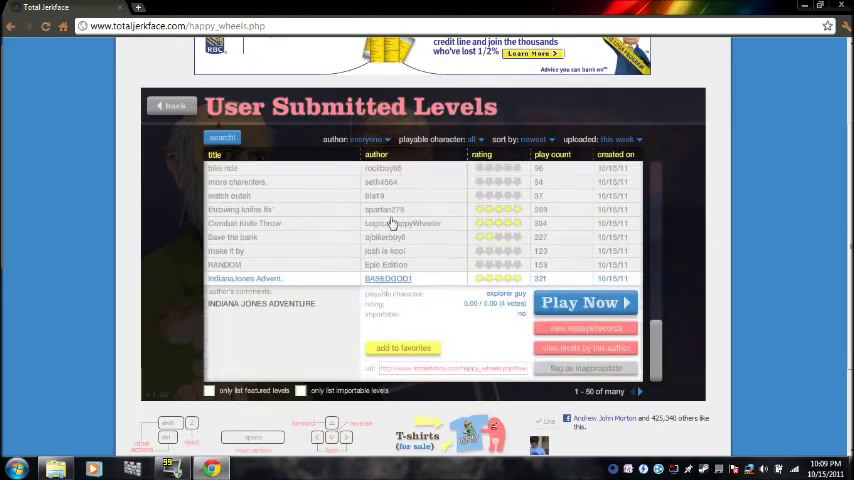
{"action": "left_click", "coordinate": [549, 304]}
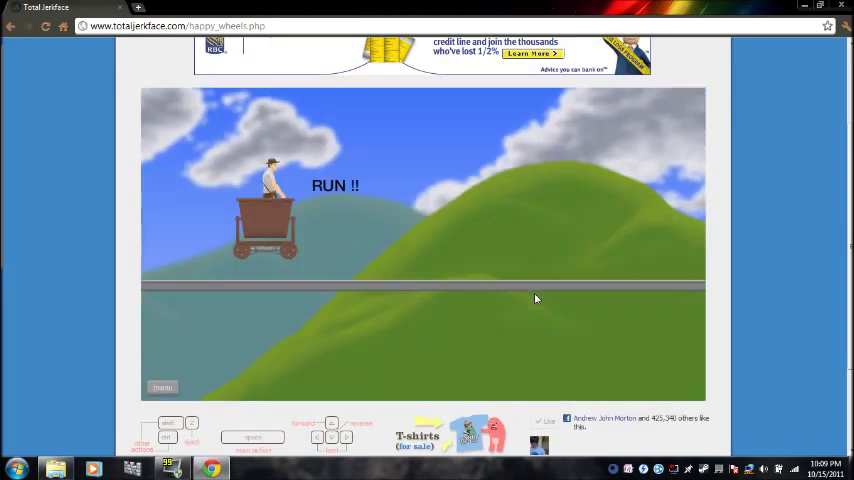